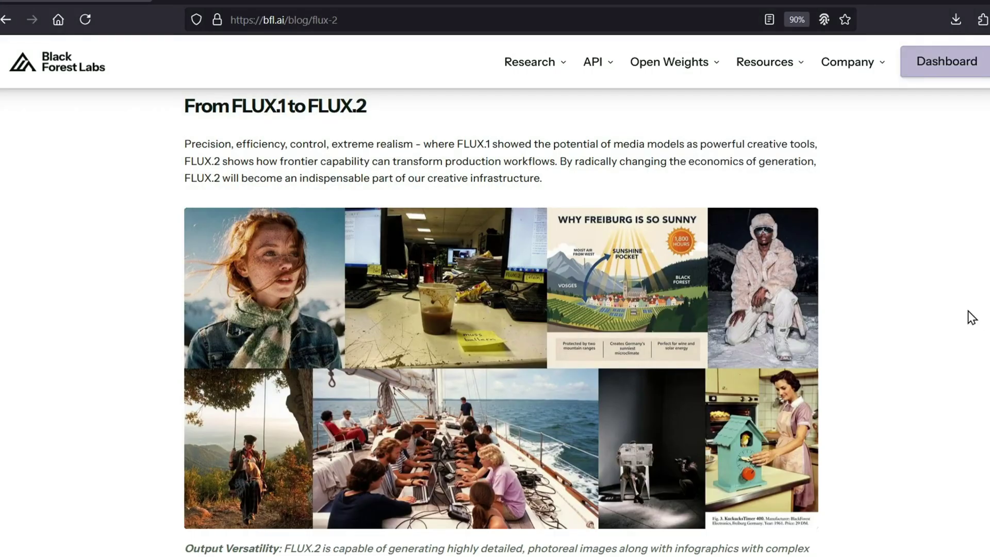
- Close the logs panel and pan to the finished image of the man walking his doberman
scroll(968, 318, down, 5)
scroll(965, 326, down, 4)
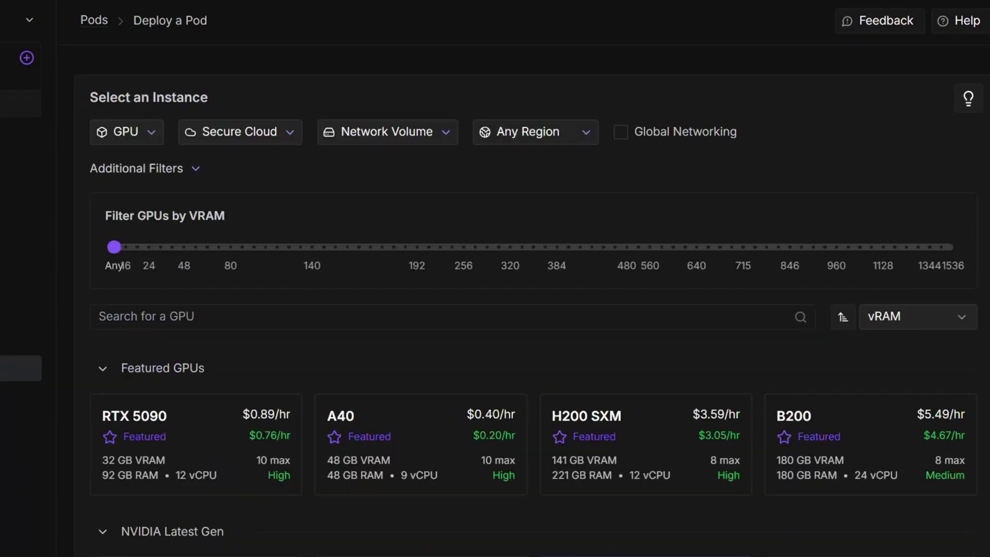
scroll(529, 302, down, 6)
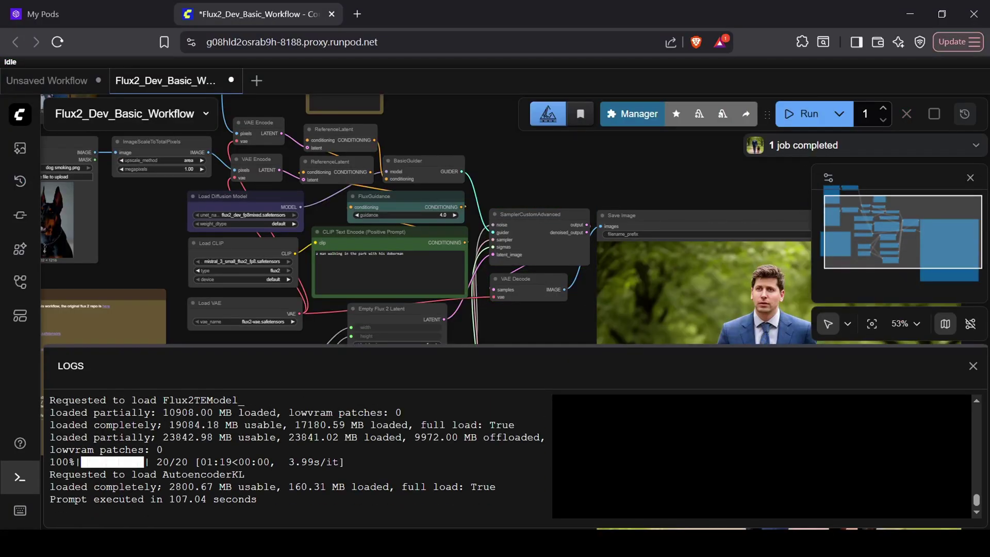
click(973, 366)
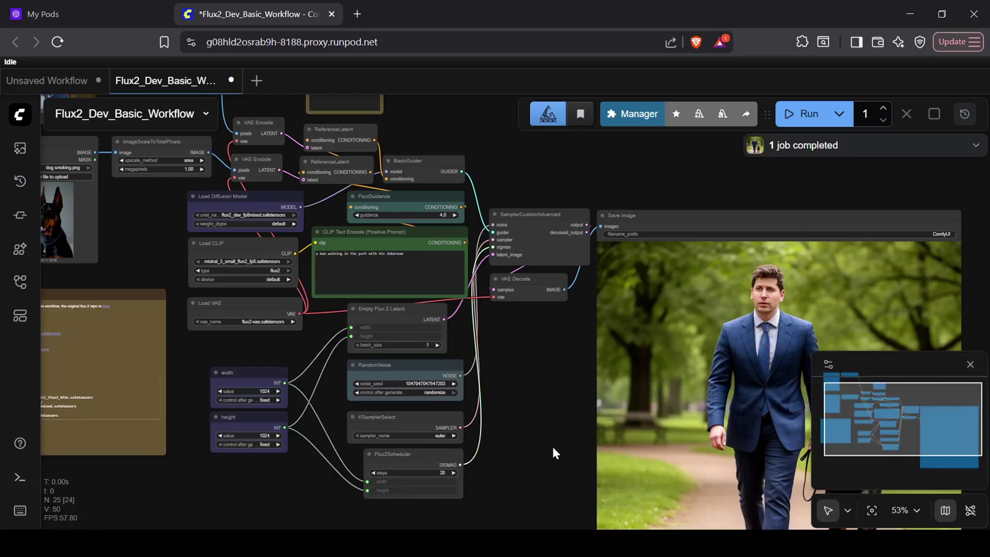
drag(552, 453, 371, 360)
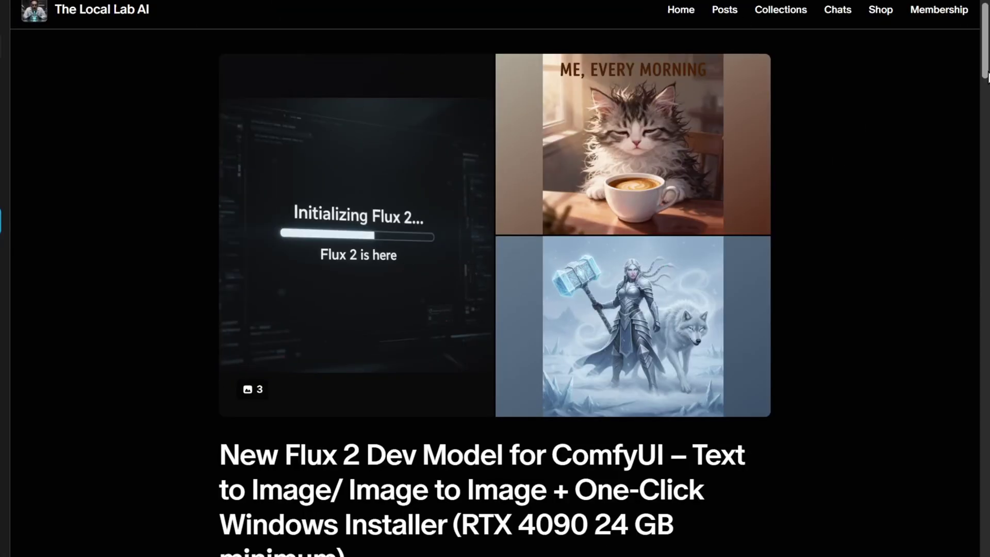
scroll(985, 66, down, 1)
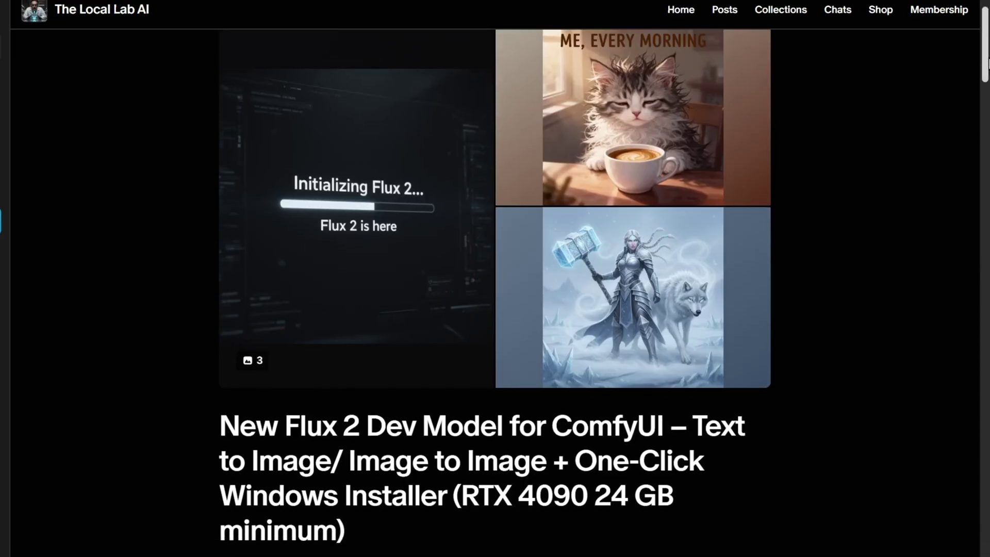
scroll(988, 66, down, 1)
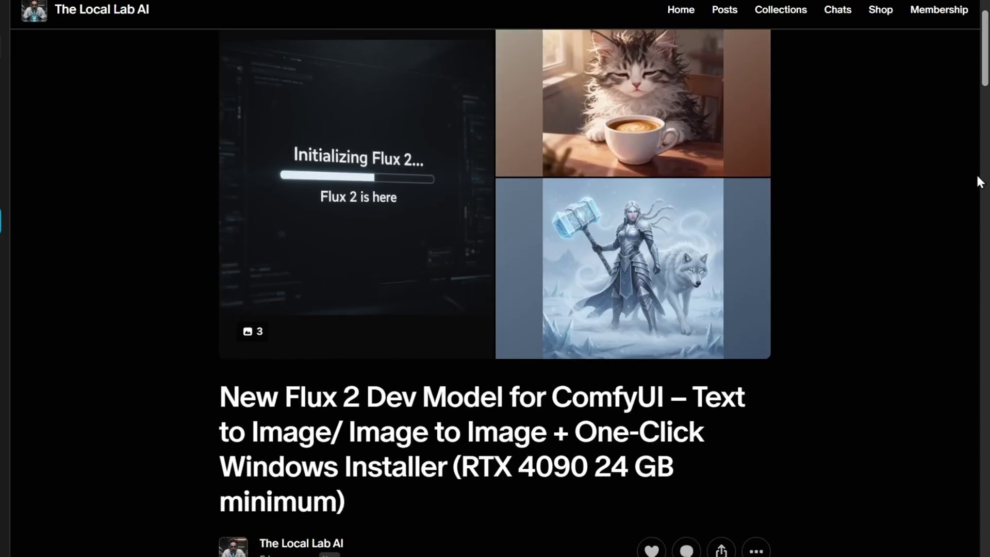
scroll(975, 190, down, 14)
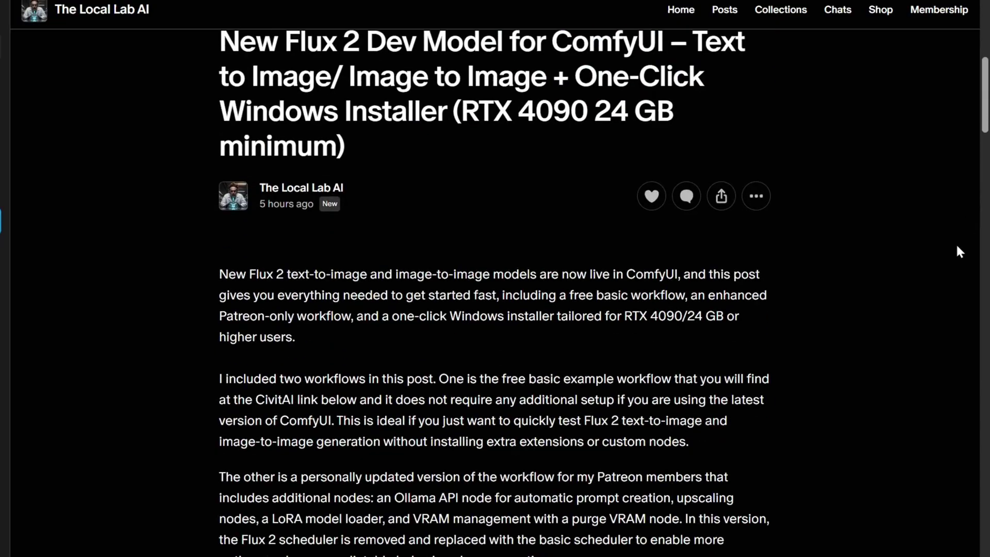
scroll(955, 243, down, 20)
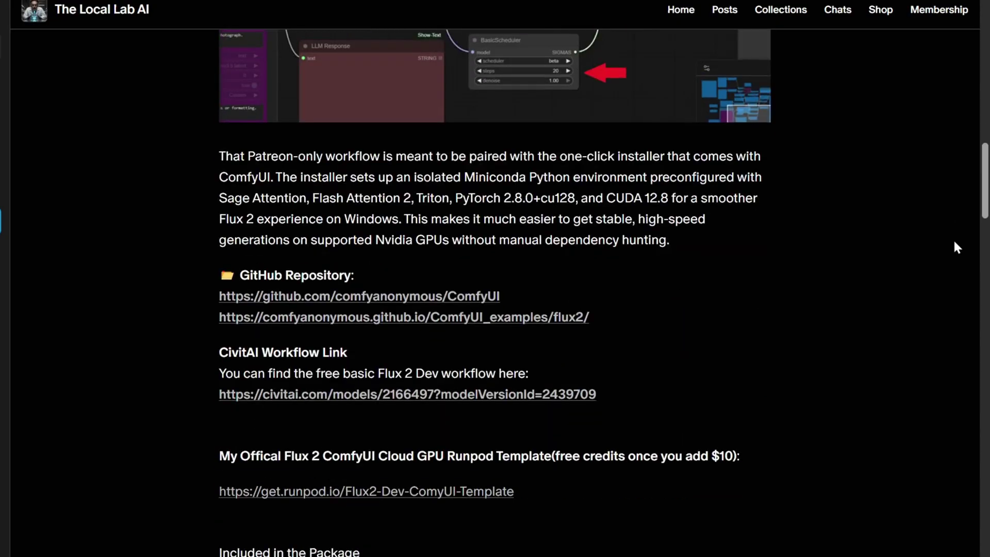
scroll(955, 249, down, 16)
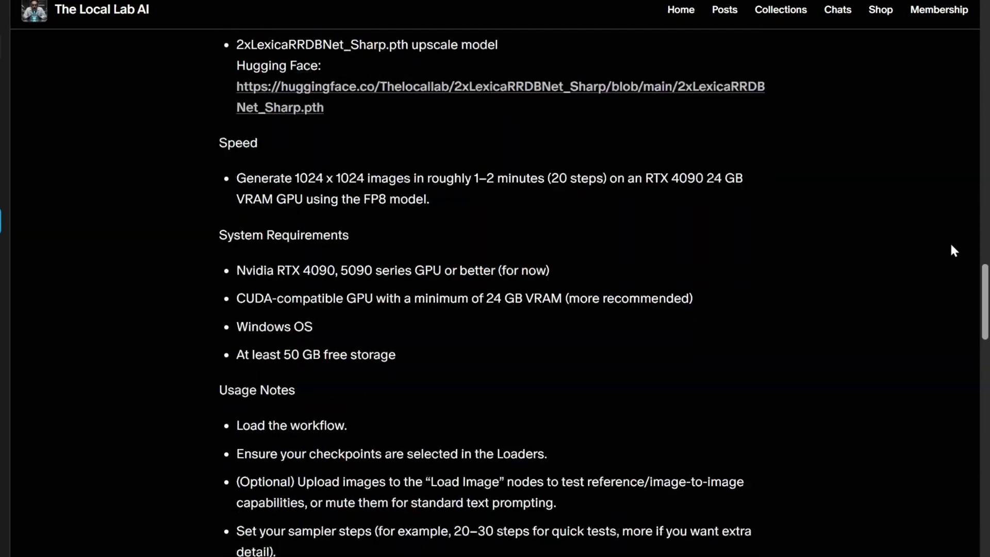
scroll(953, 252, down, 3)
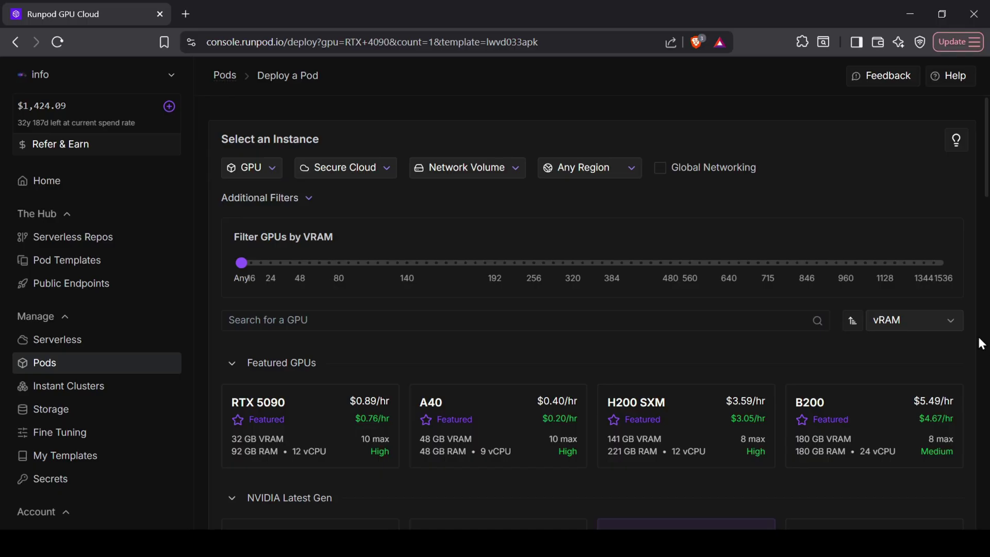
scroll(979, 335, down, 3)
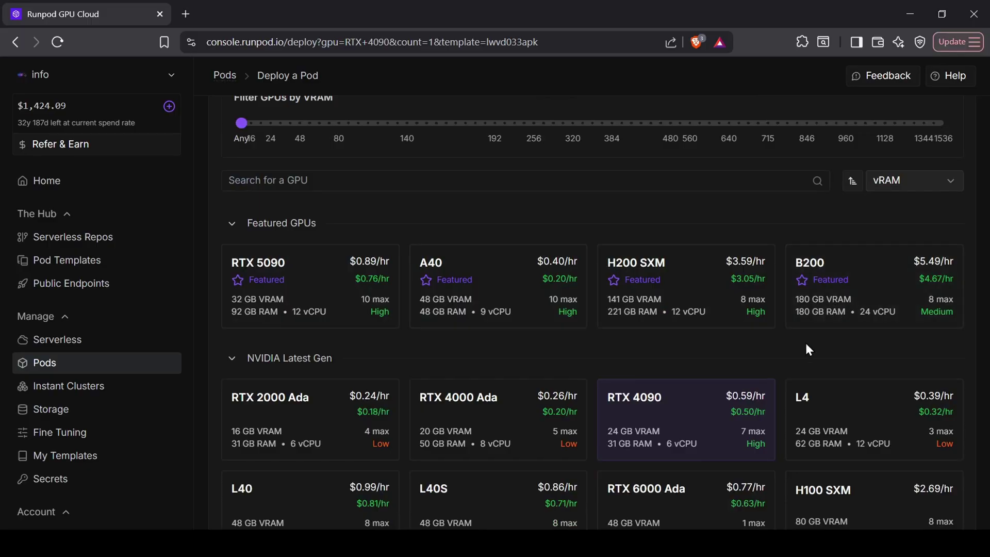
scroll(763, 366, down, 1)
mouse_move(703, 372)
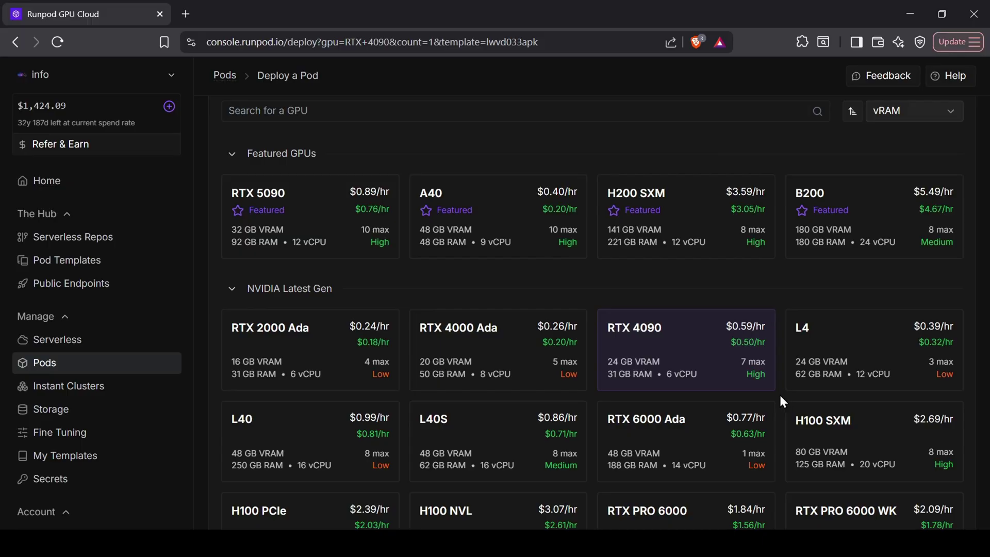
click(380, 252)
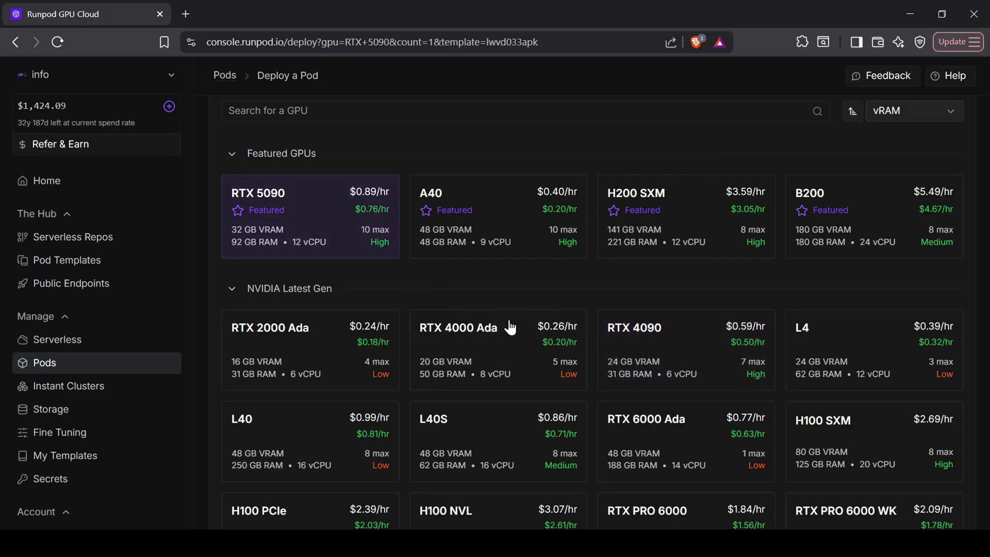
click(627, 363)
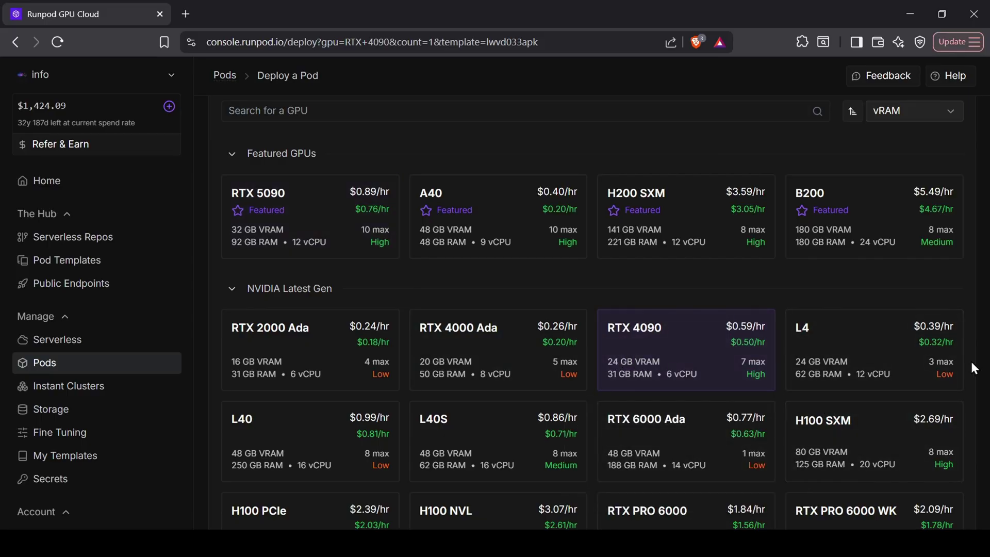
scroll(971, 360, down, 3)
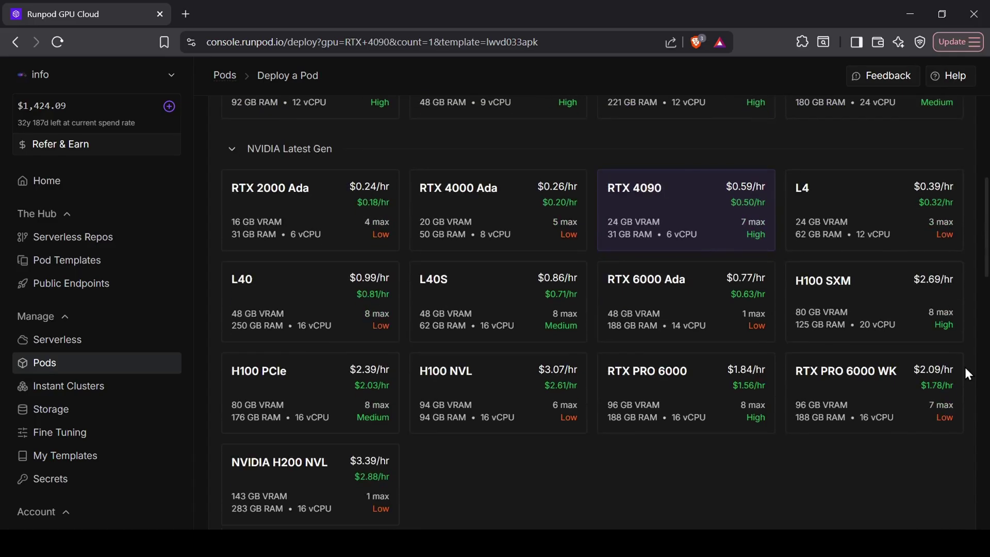
scroll(964, 365, up, 1)
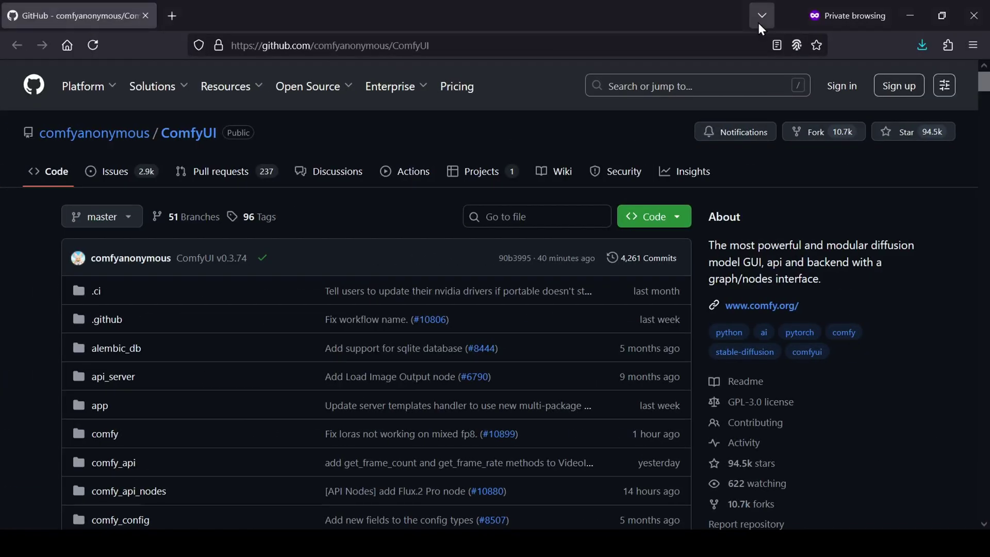
- Open the ComfyUI v0.3.73 release and scroll to its Windows portable package assets
scroll(900, 301, down, 5)
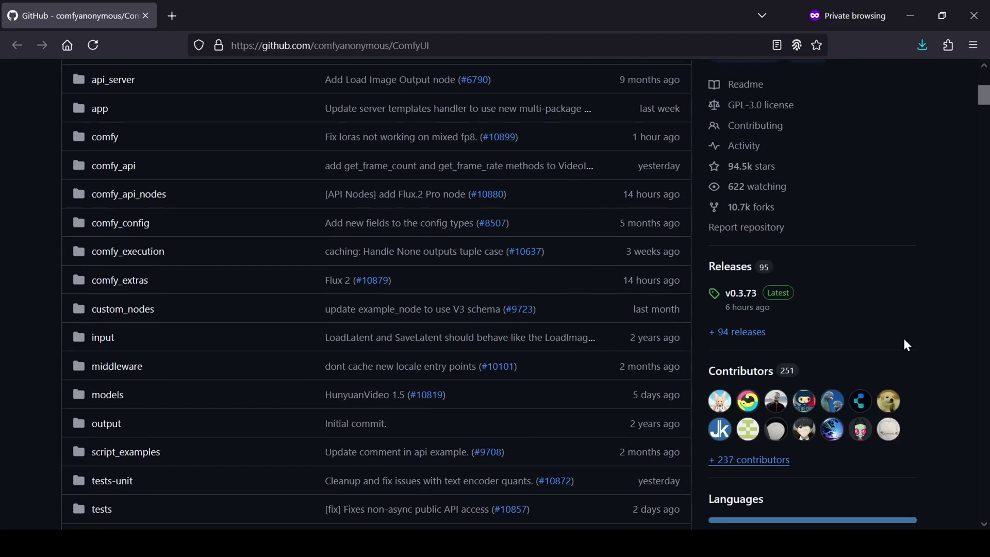
click(751, 304)
scroll(751, 312, down, 7)
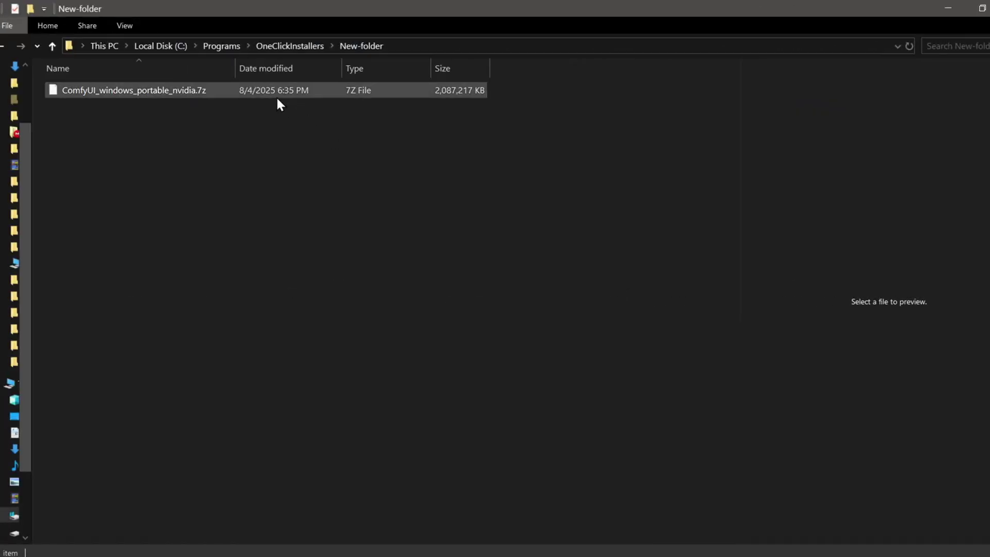
- Extract ComfyUI_windows_portable_nvidia.7z into its own folder with 7-Zip
click(272, 95)
right_click(271, 94)
mouse_move(361, 172)
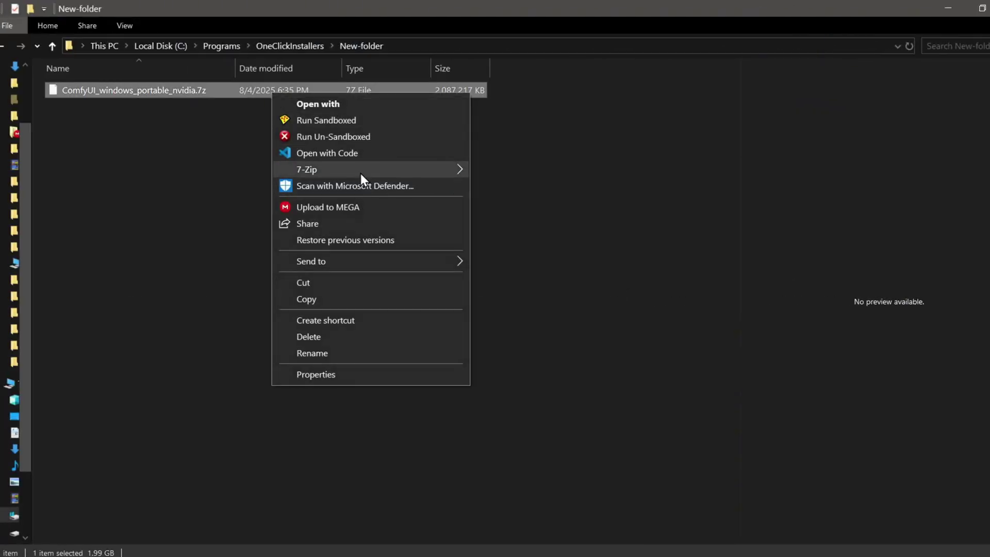
click(567, 203)
click(498, 372)
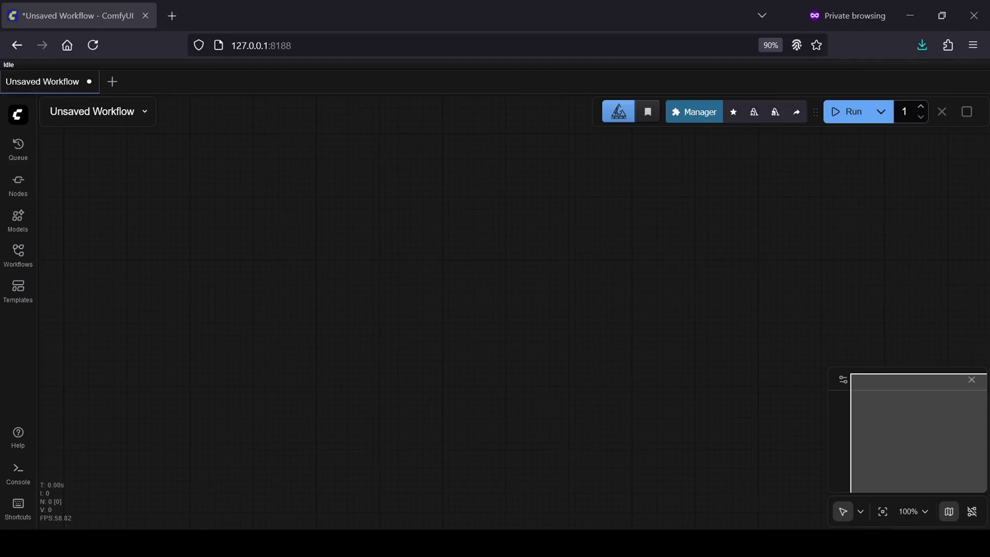
- Load Flux2_Dev_Basic_Workflow from the ComfyUI menu and pan over its nodes
click(18, 115)
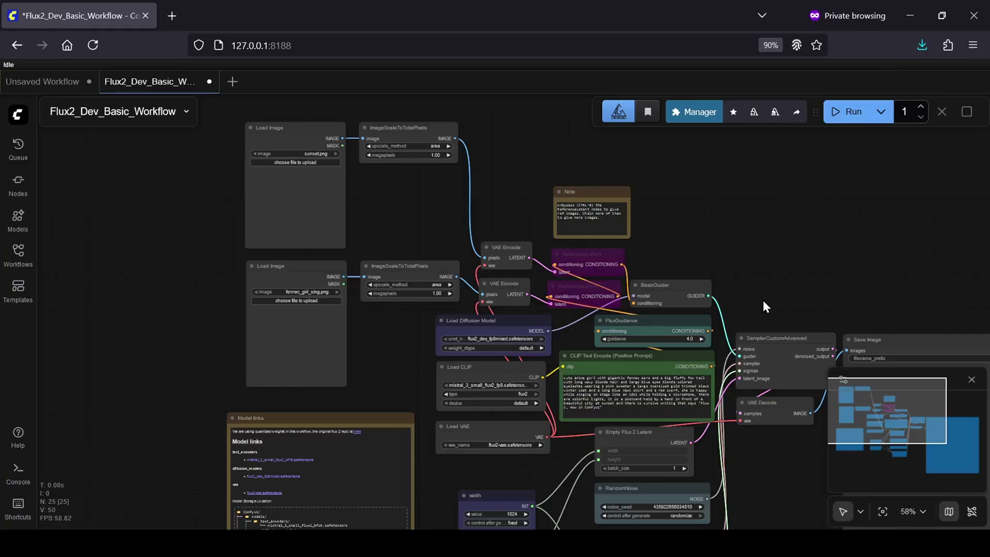
scroll(764, 307, up, 2)
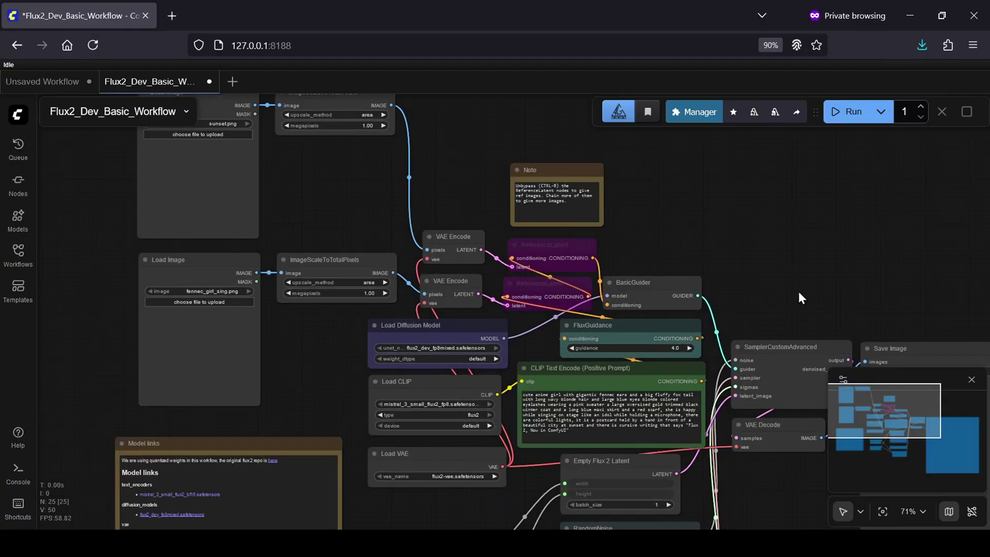
drag(822, 294, 783, 206)
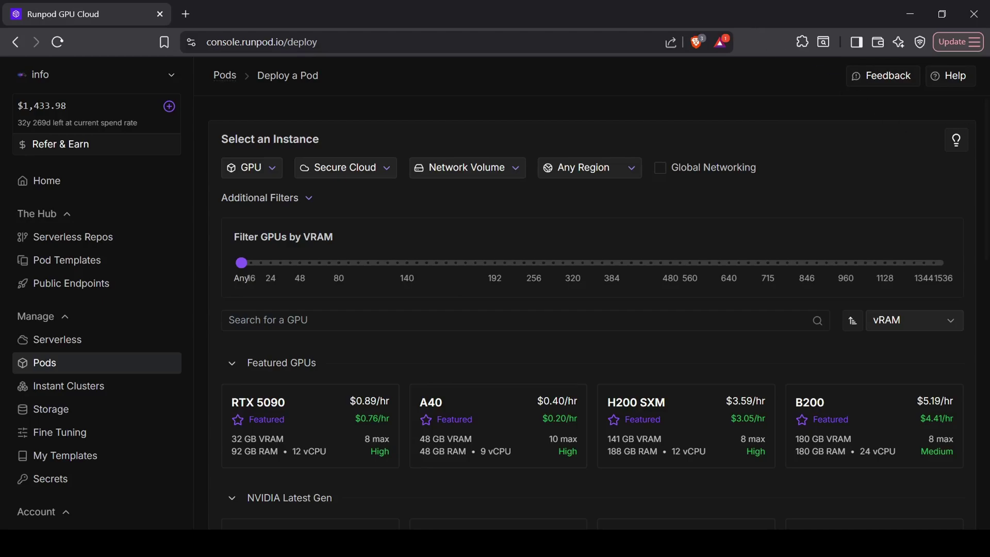
- Select the RTX 5090 GPU and switch the pod template to Local Lab Flux.2 Dev ComfyUI
scroll(955, 242, down, 3)
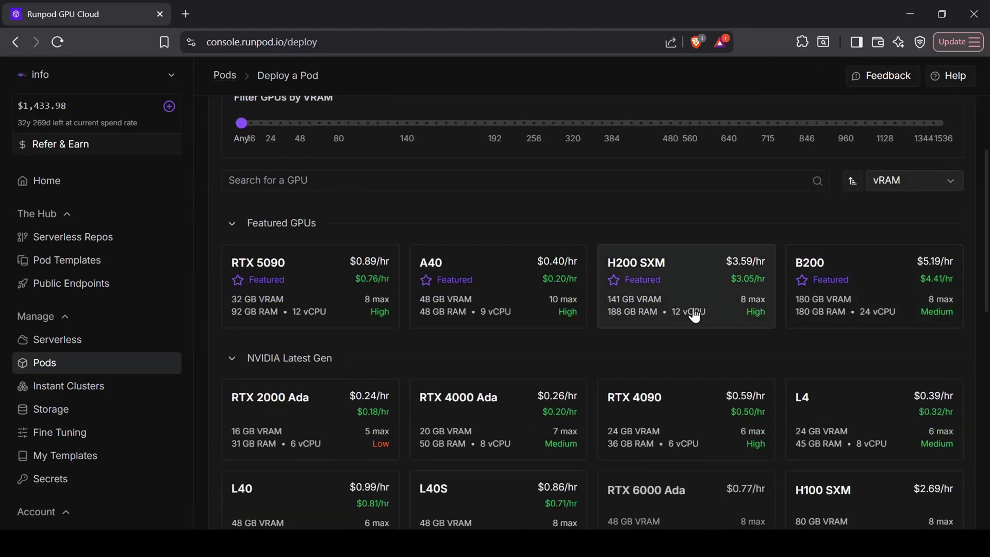
click(312, 287)
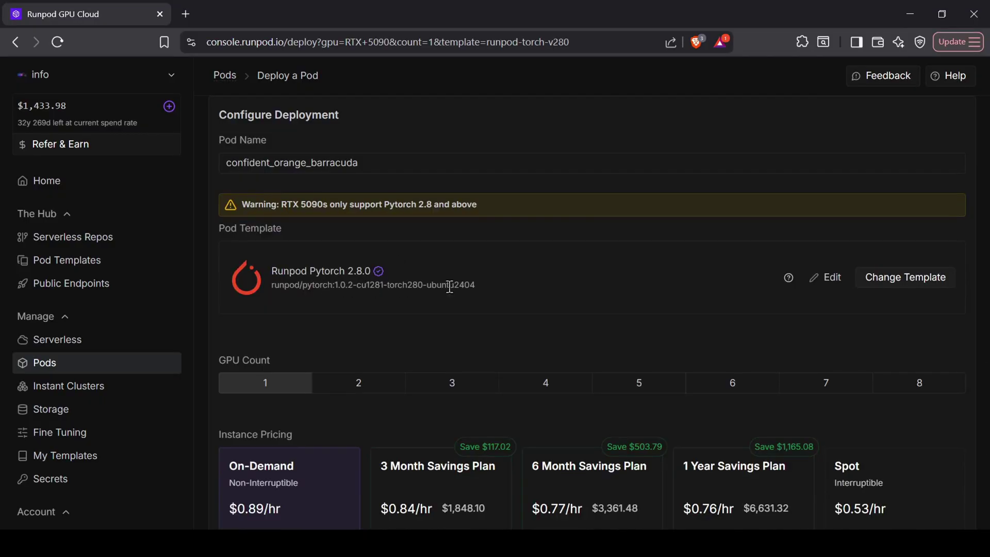
click(913, 282)
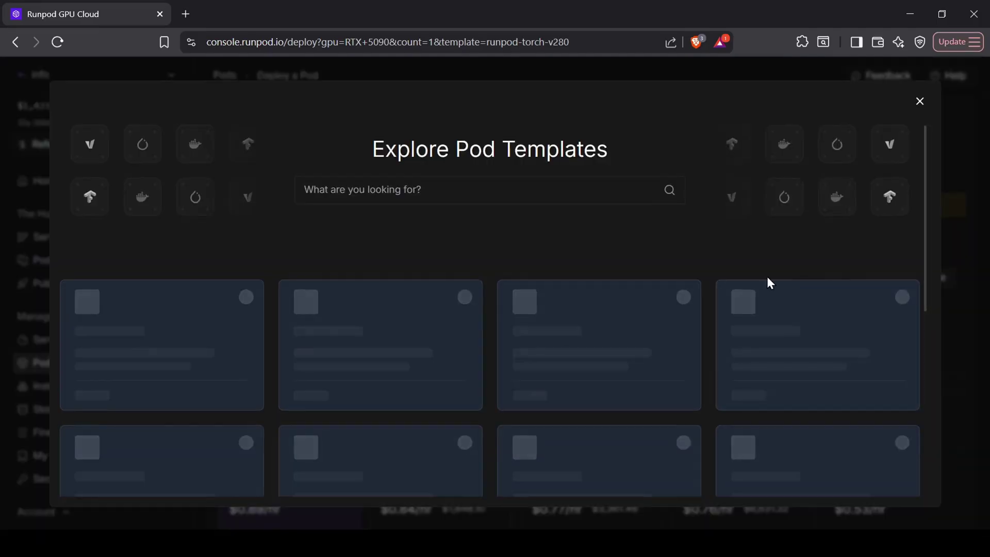
click(479, 191)
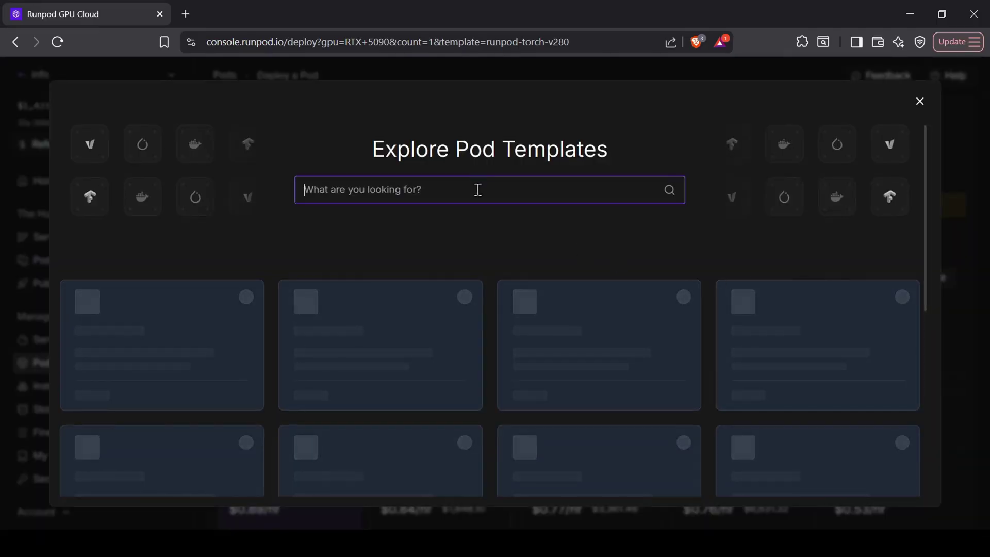
text(local l)
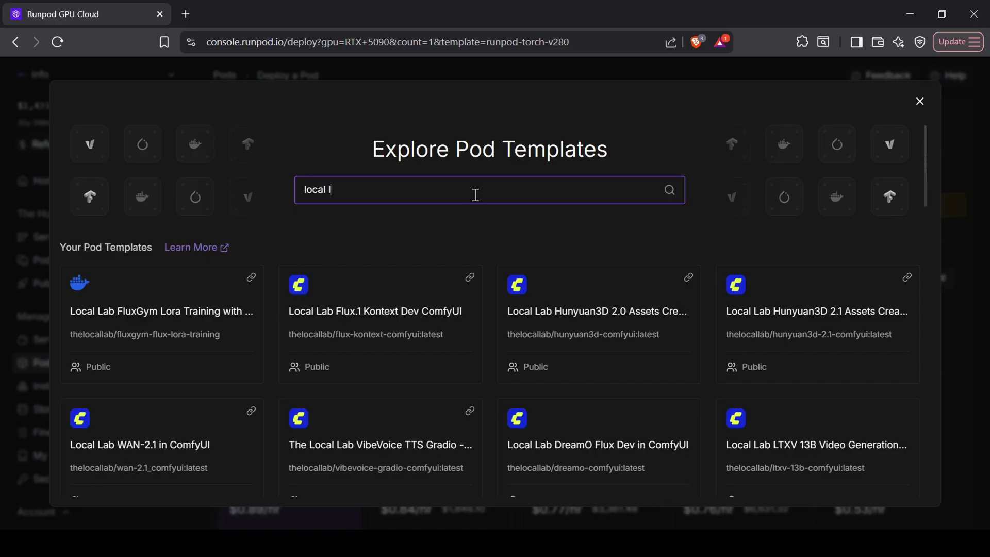
text(ab flux)
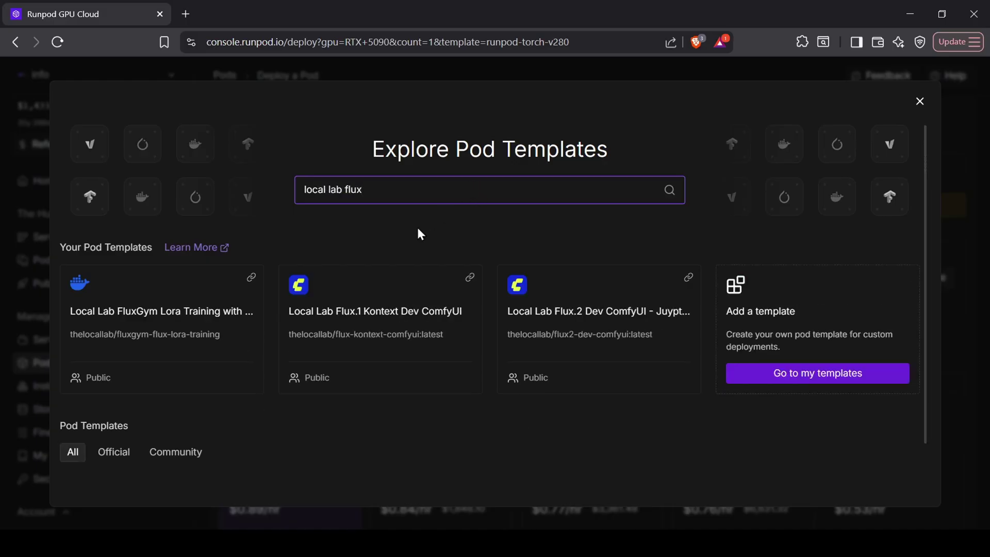
click(608, 324)
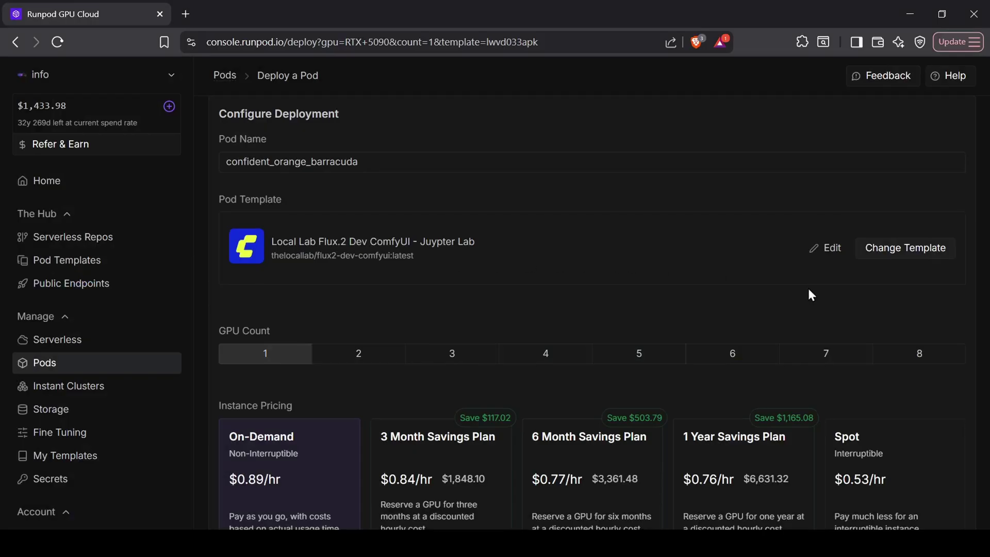
scroll(808, 292, down, 5)
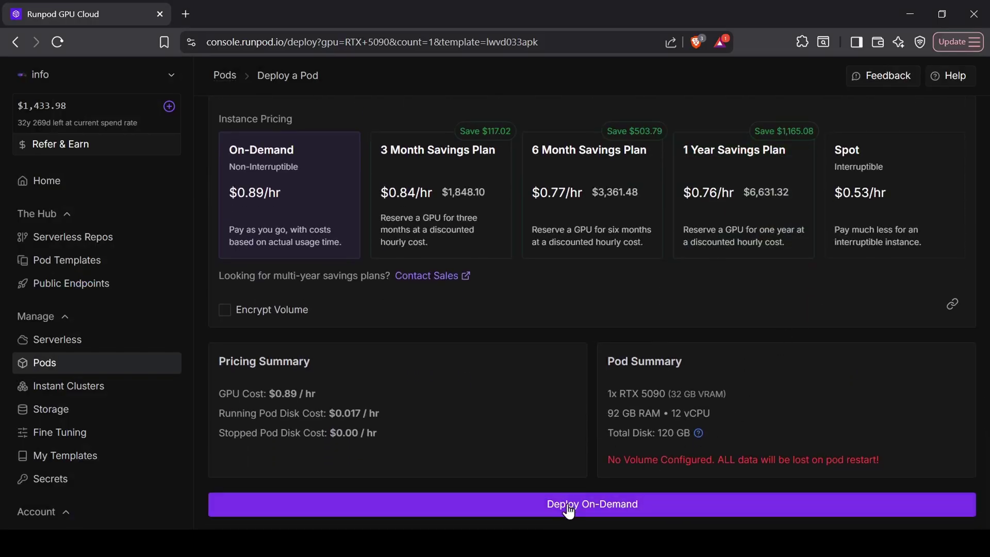
- Deploy the on-demand pod, then reopen its connection details once services are ready
click(570, 508)
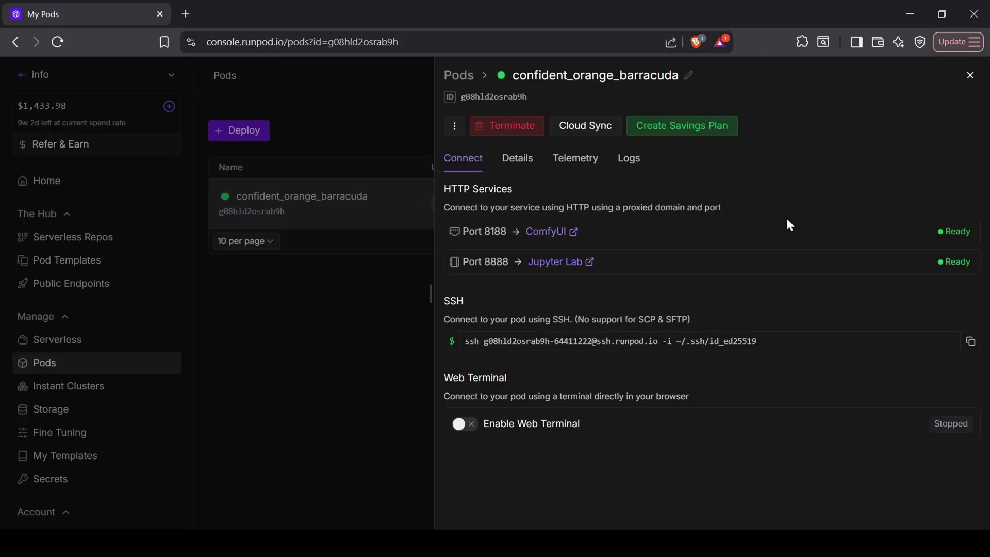
click(972, 79)
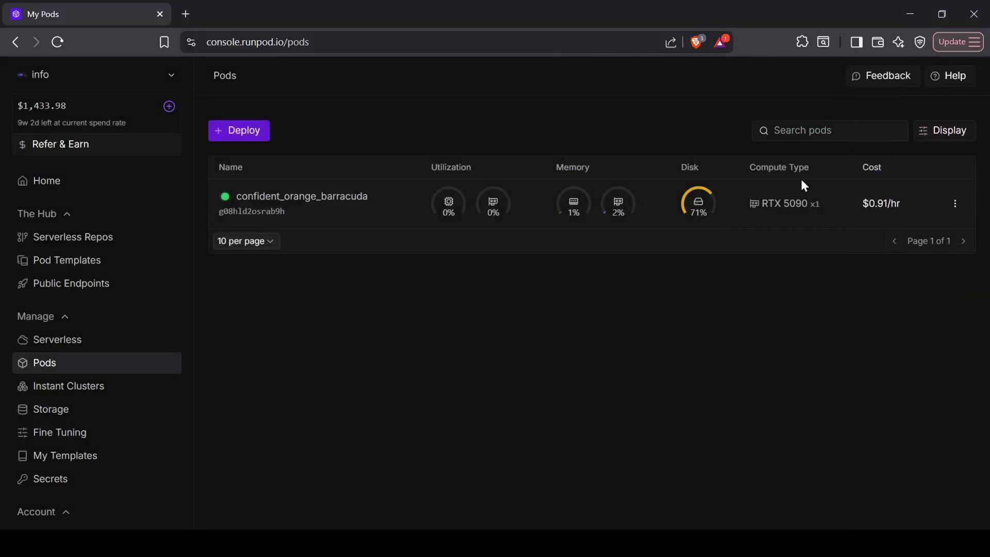
click(651, 208)
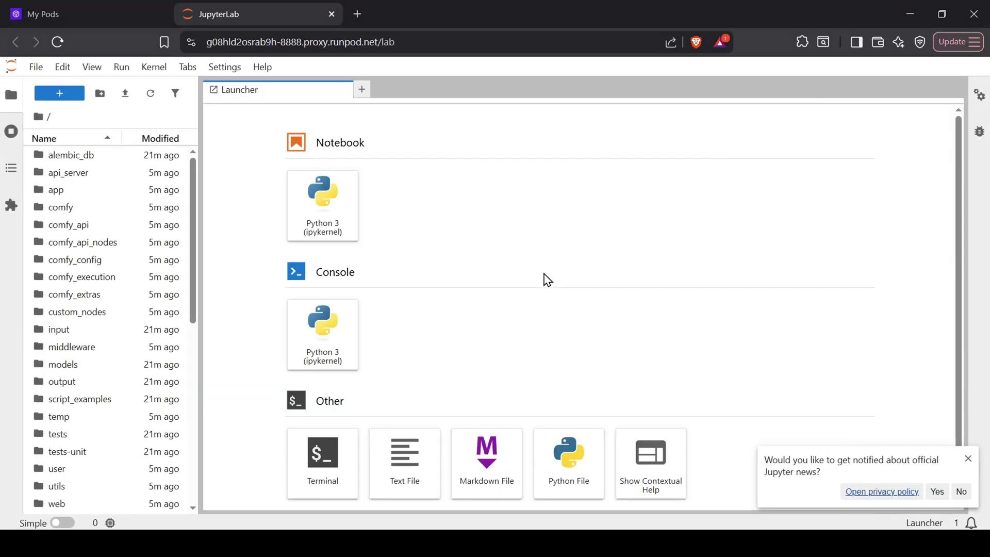
- Dismiss the Jupyter news popup, browse the ComfyUI file listing, and close JupyterLab
click(967, 459)
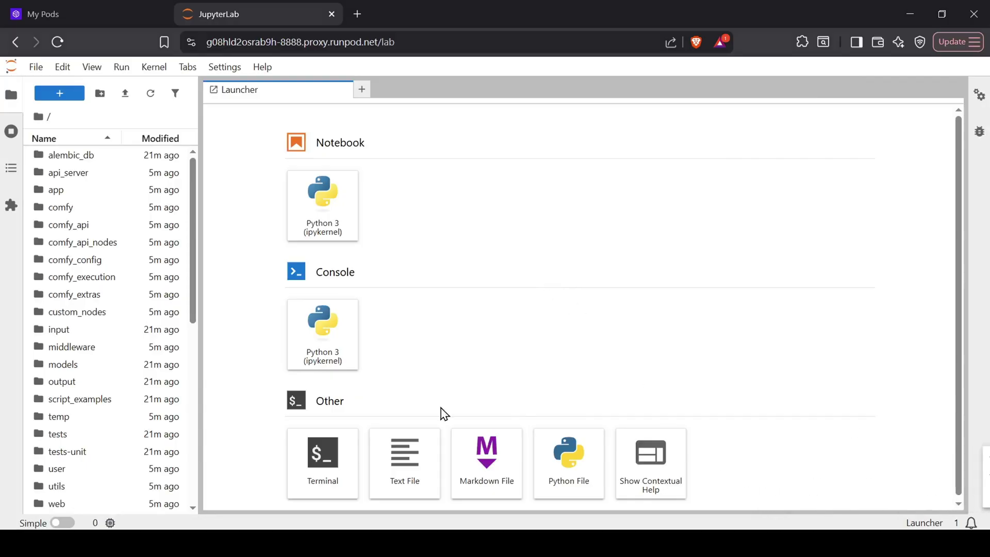
scroll(130, 318, down, 2)
scroll(130, 323, down, 5)
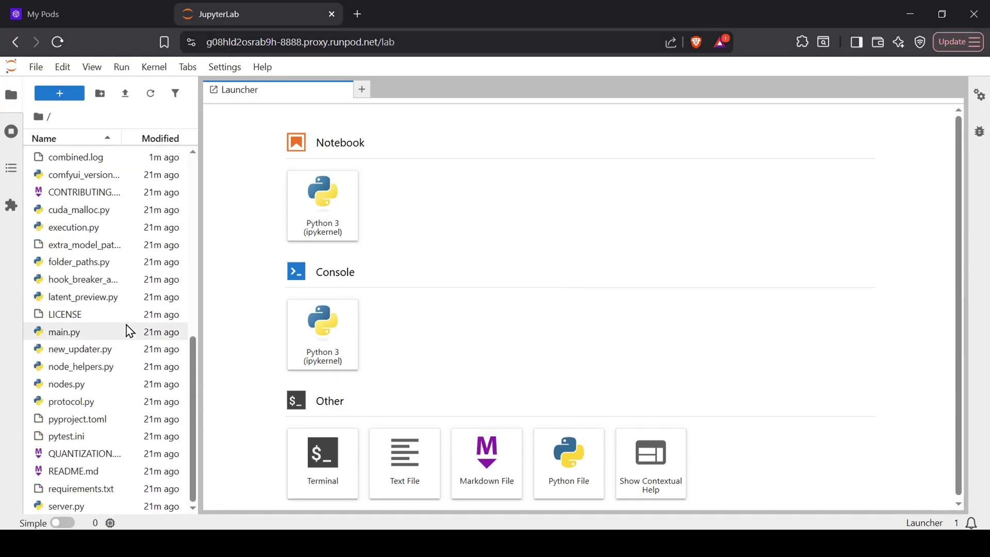
scroll(130, 333, up, 7)
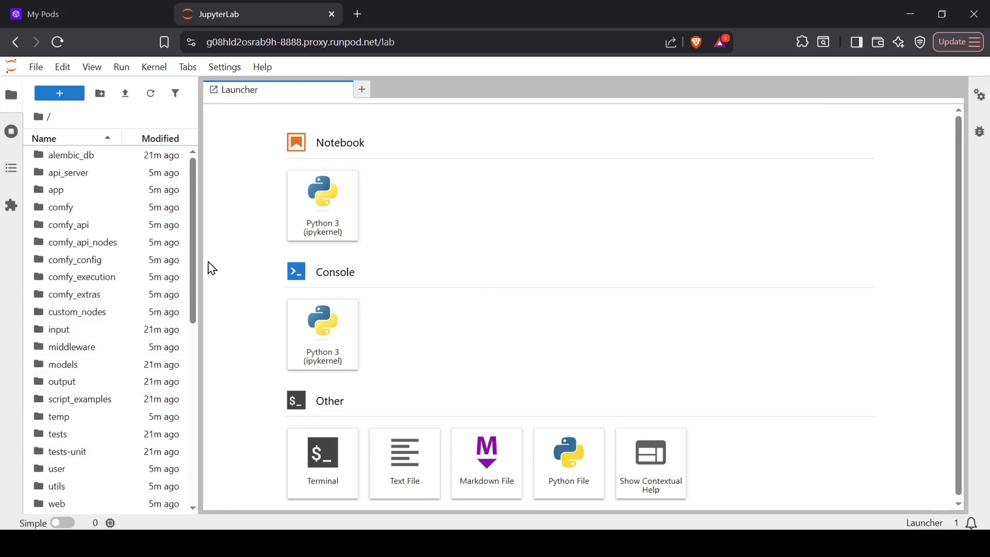
click(332, 14)
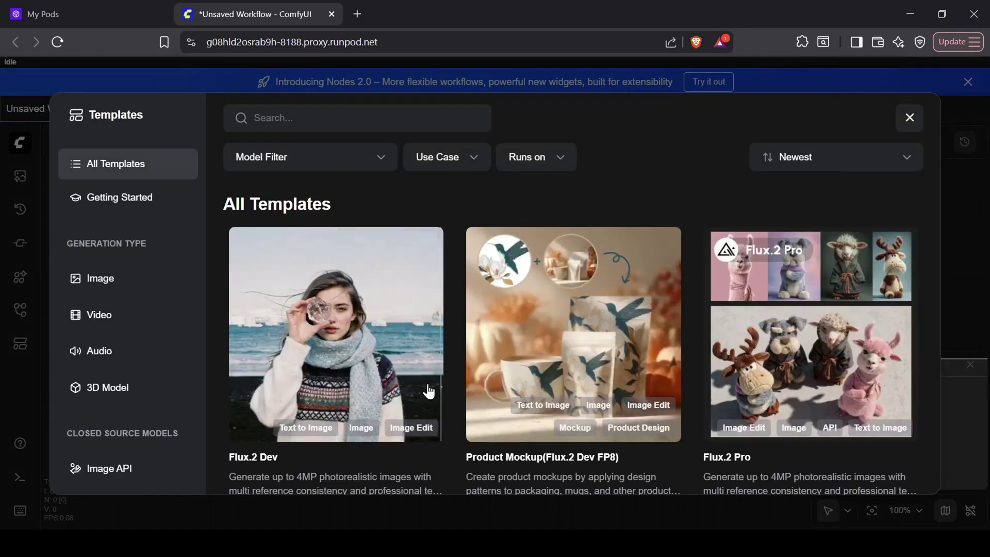
- Dismiss the Templates gallery and Nodes 2.0 banner, then load Flux2_Dev_Basic_Workflow
click(910, 118)
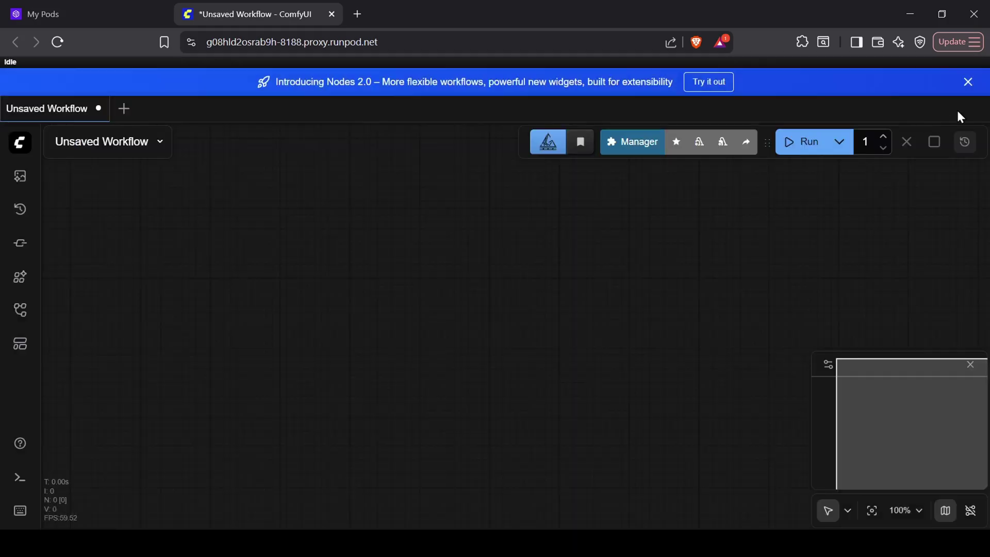
click(969, 82)
click(21, 120)
mouse_move(88, 181)
click(178, 179)
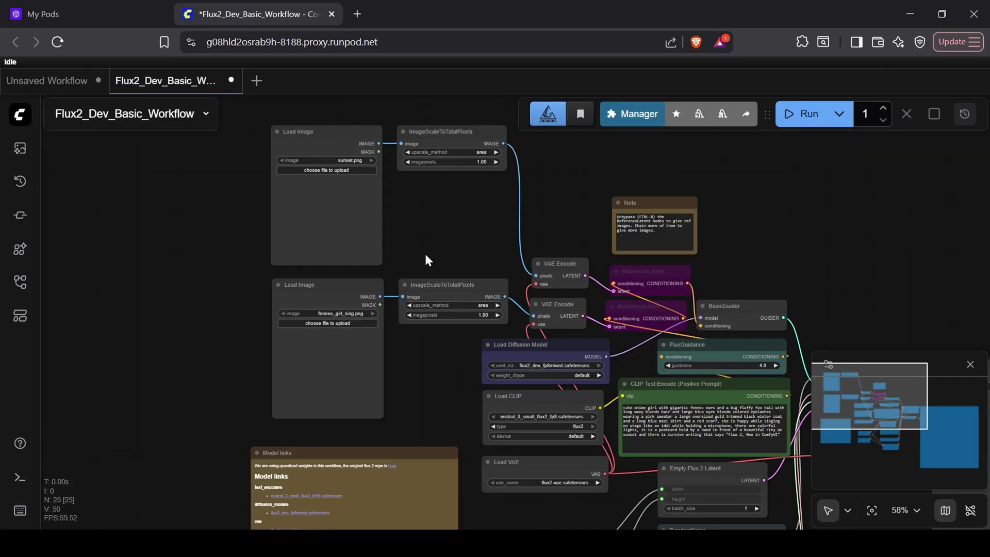
- Inspect the flux2_dev_fp8mixed, mistral_3_small_flux2_fp8, flux2-vae and 1024×1024 nodes
scroll(578, 508, down, 1)
drag(579, 508, 518, 482)
scroll(389, 384, up, 6)
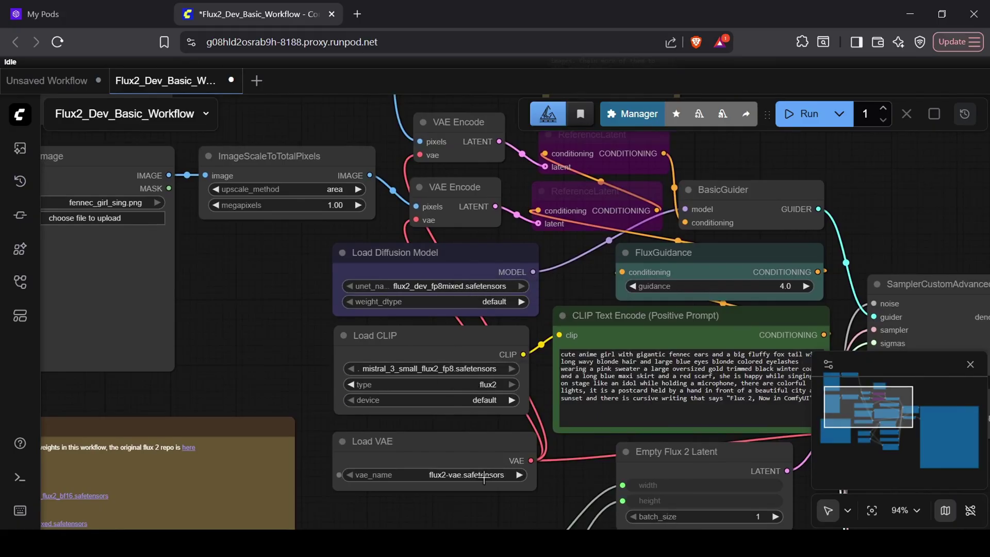
drag(566, 511, 433, 332)
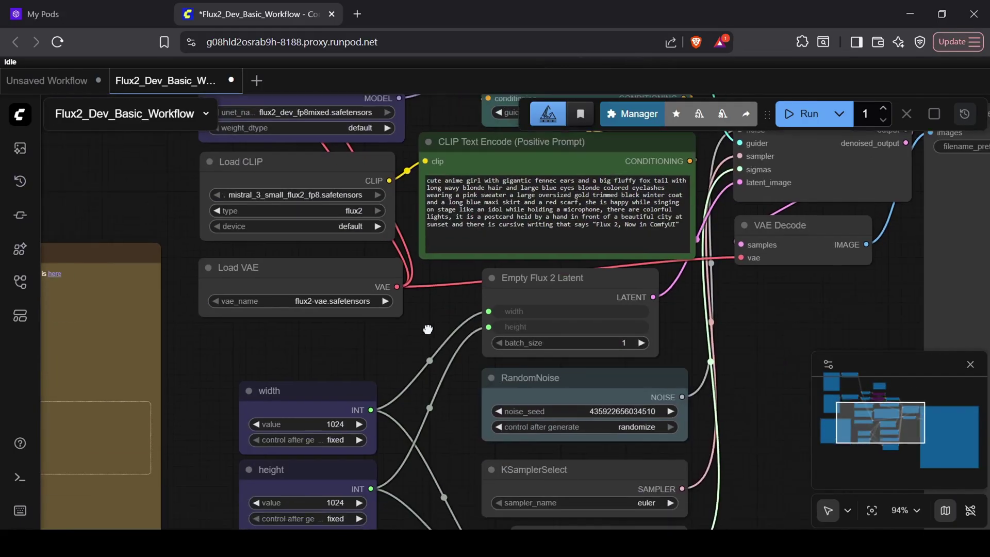
scroll(597, 365, down, 4)
drag(685, 354, 697, 475)
scroll(703, 486, down, 2)
scroll(694, 387, up, 1)
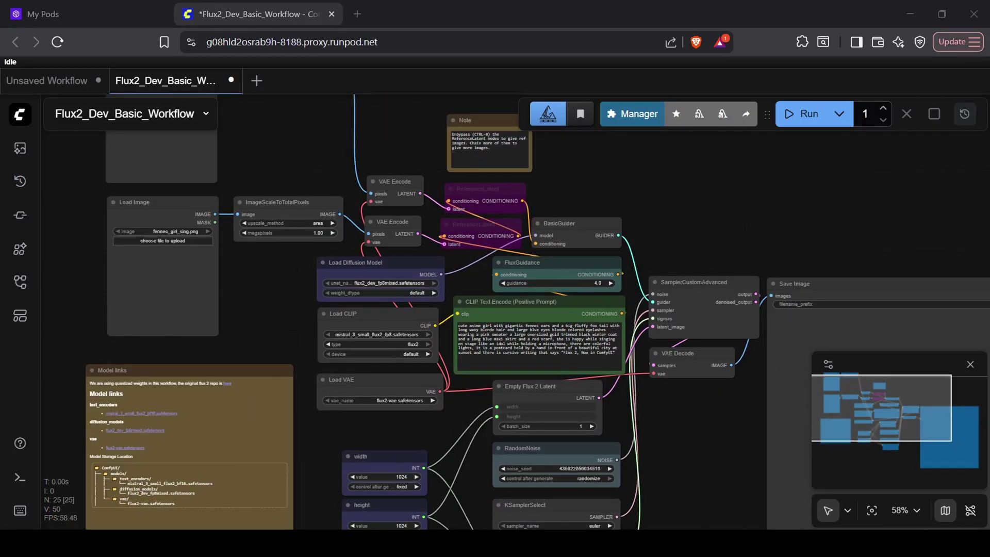
scroll(676, 412, up, 7)
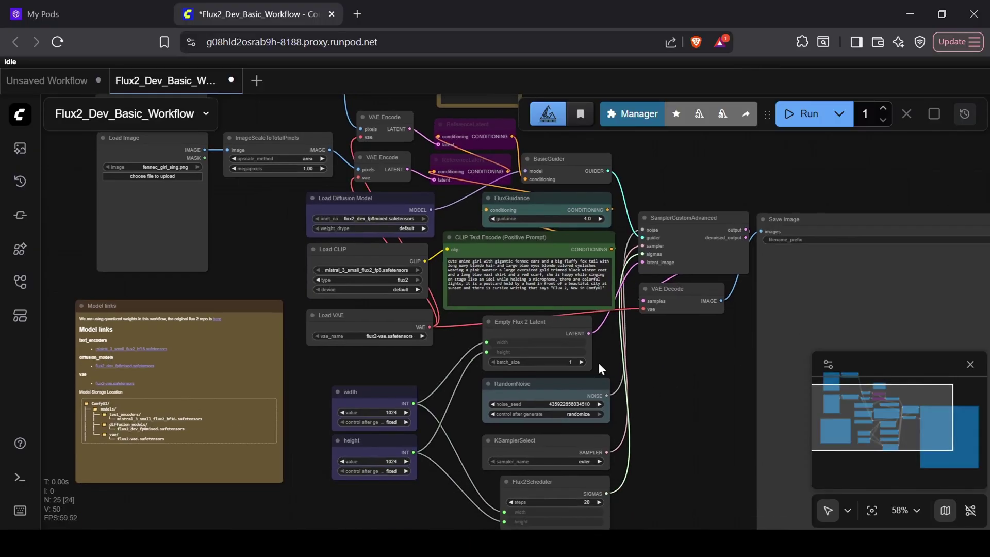
- Run the workflow to generate the fox-eared singer postcard image
click(535, 352)
scroll(222, 423, left, 5)
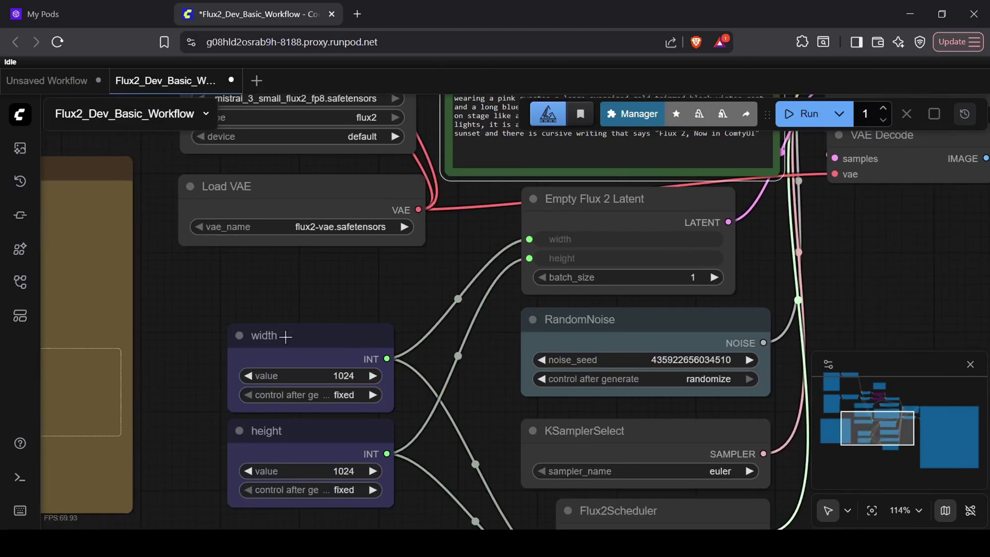
scroll(485, 420, down, 4)
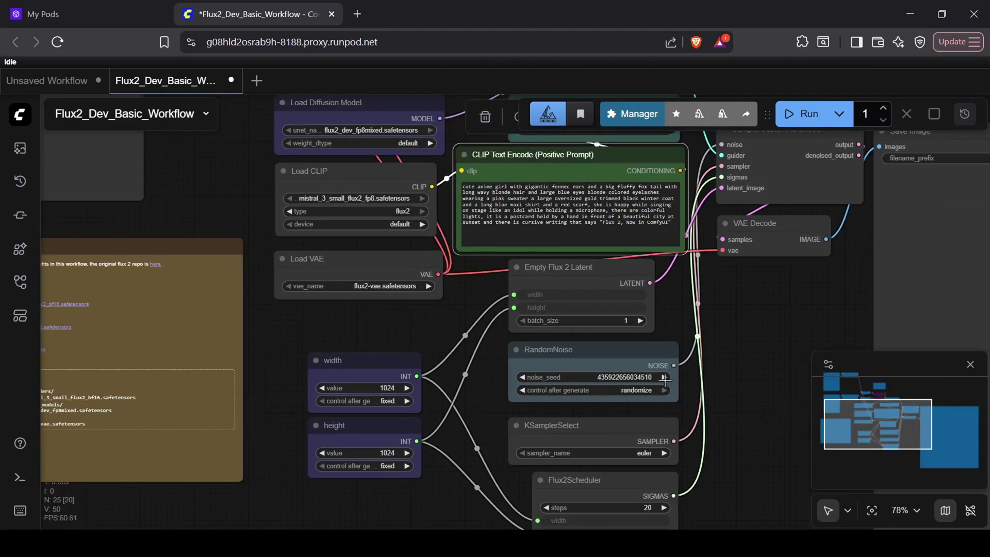
click(803, 114)
scroll(620, 384, down, 3)
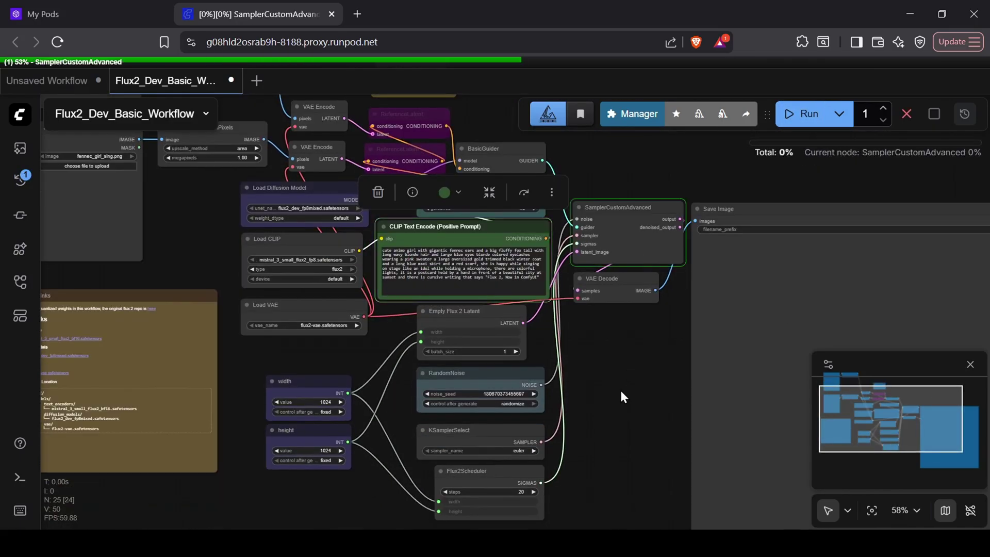
- Watch progress in the logs, then frame the finished 'Flux 2, Now in ComfyUI' postcard
click(20, 477)
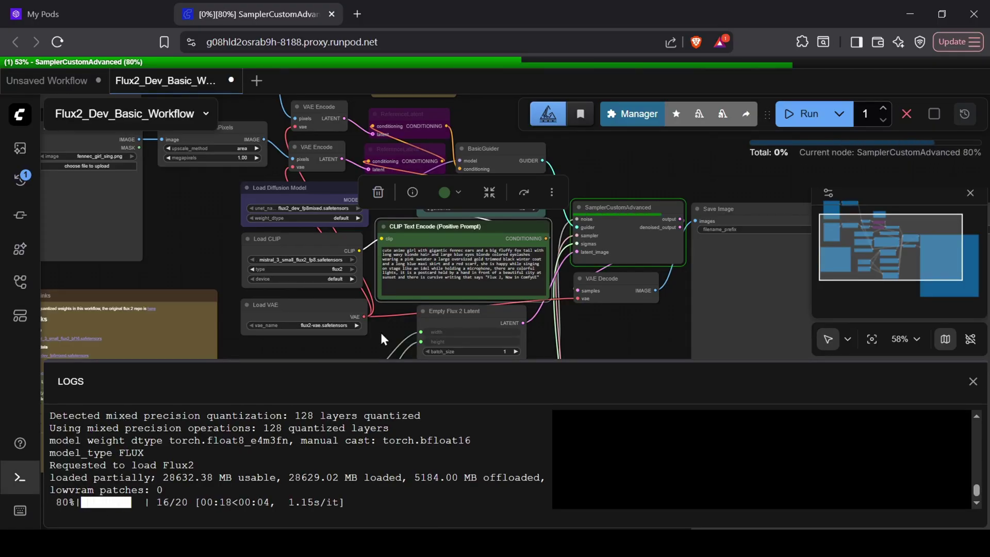
scroll(665, 328, down, 1)
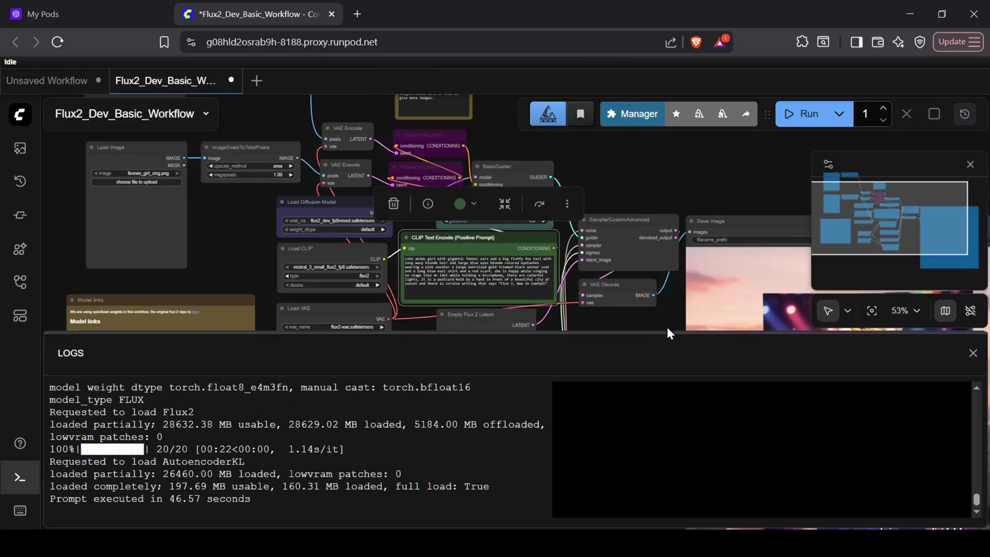
click(974, 353)
drag(583, 441, 360, 323)
scroll(782, 292, up, 1)
scroll(865, 280, up, 1)
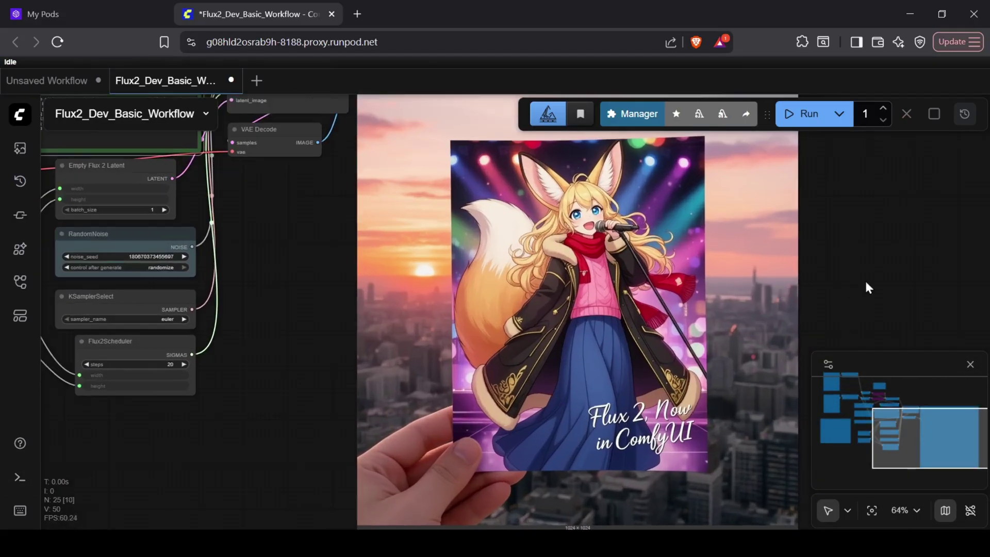
drag(865, 280, 844, 201)
scroll(843, 248, down, 3)
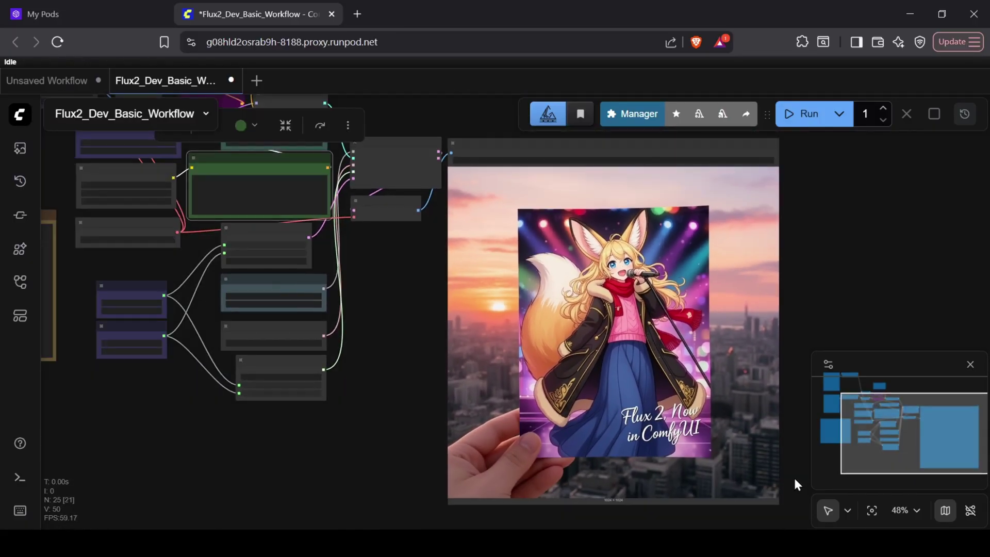
click(793, 480)
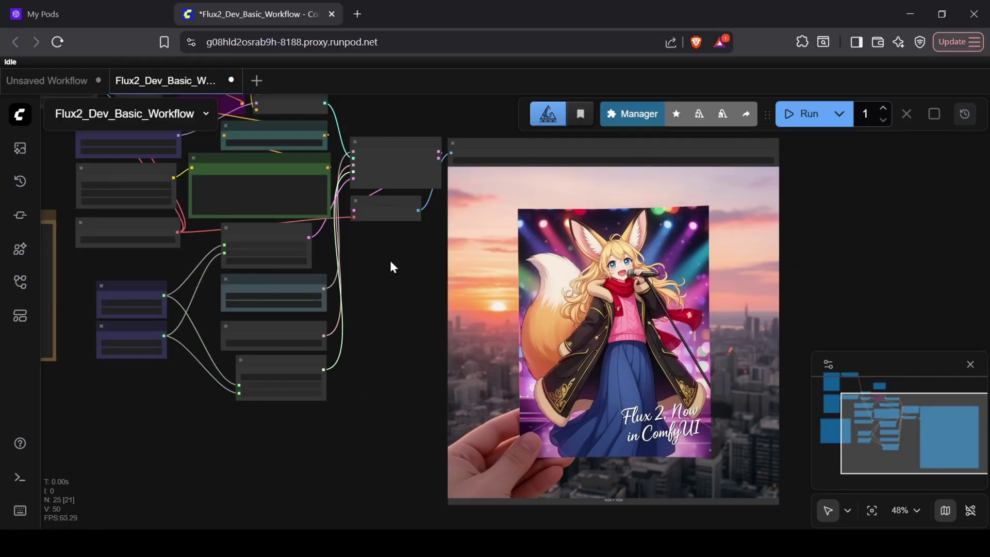
- Re-enable both ReferenceLatent nodes in the reference image section
drag(391, 263, 550, 404)
scroll(449, 290, up, 5)
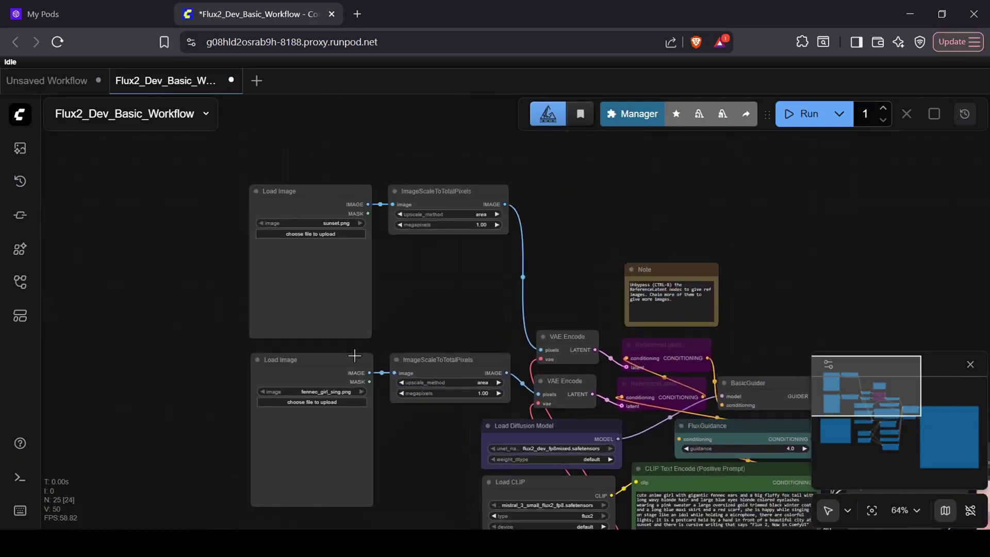
scroll(354, 353, up, 1)
drag(455, 496, 314, 409)
click(645, 255)
right_click(645, 255)
click(712, 444)
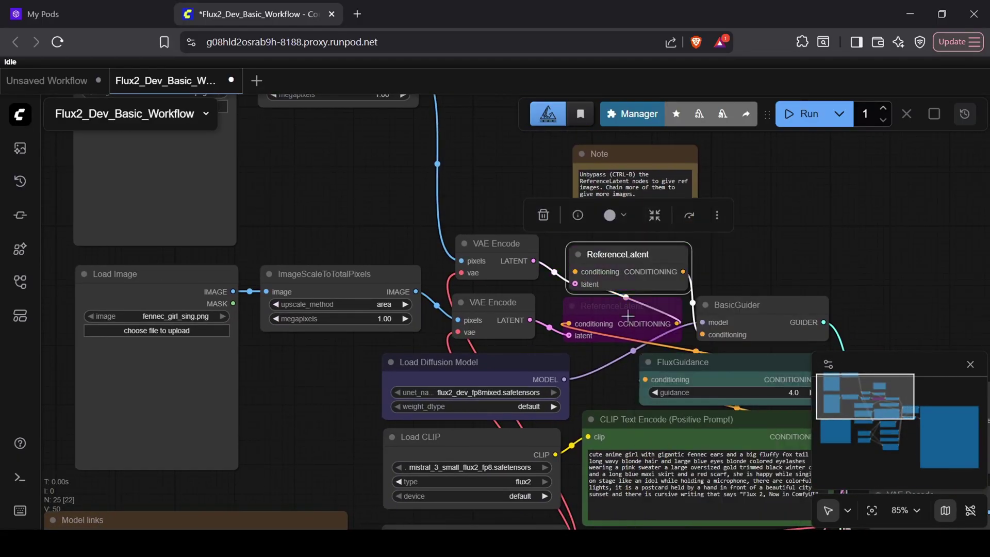
right_click(639, 309)
click(686, 443)
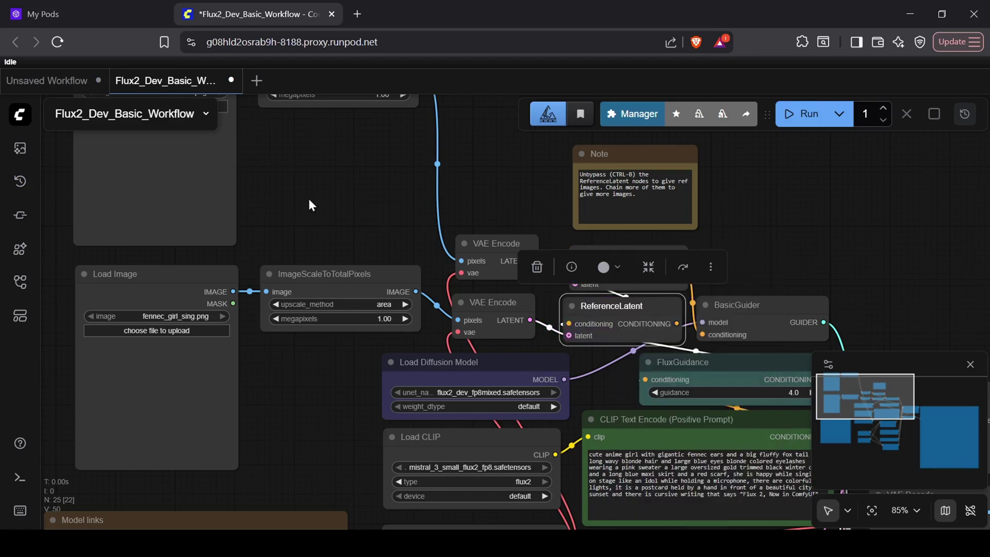
- Change the positive prompt to 'a man walking in the park with his doberman' and run it
scroll(299, 214, up, 3)
scroll(299, 214, left, 3)
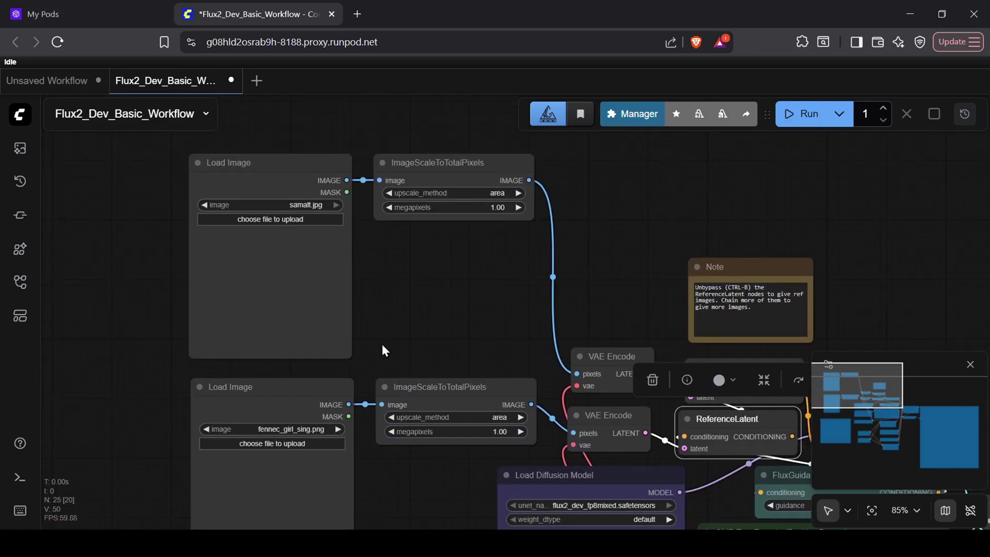
scroll(402, 294, down, 3)
scroll(532, 426, right, 8)
scroll(532, 425, down, 3)
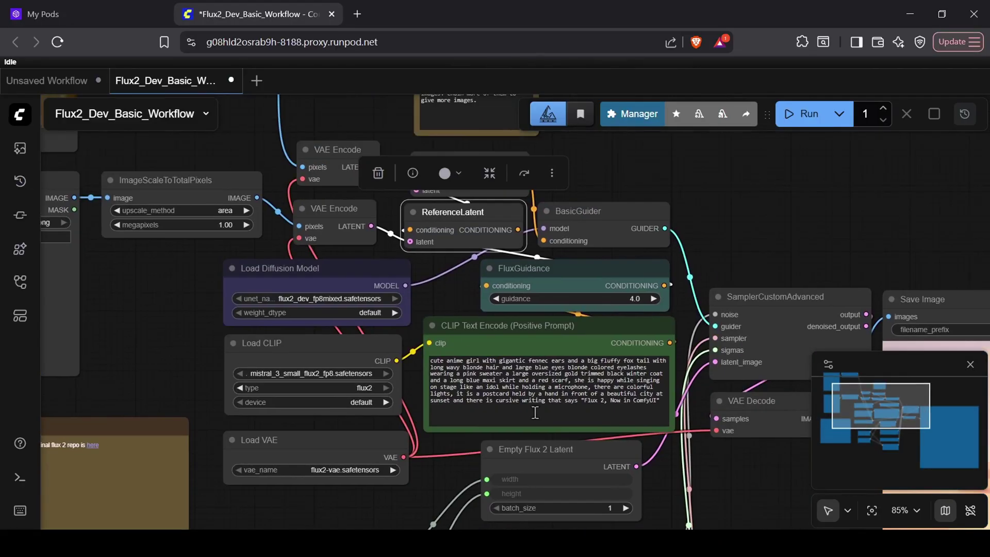
click(578, 422)
key(ctrl+a)
key(BackSpace)
text(a man walking in the par)
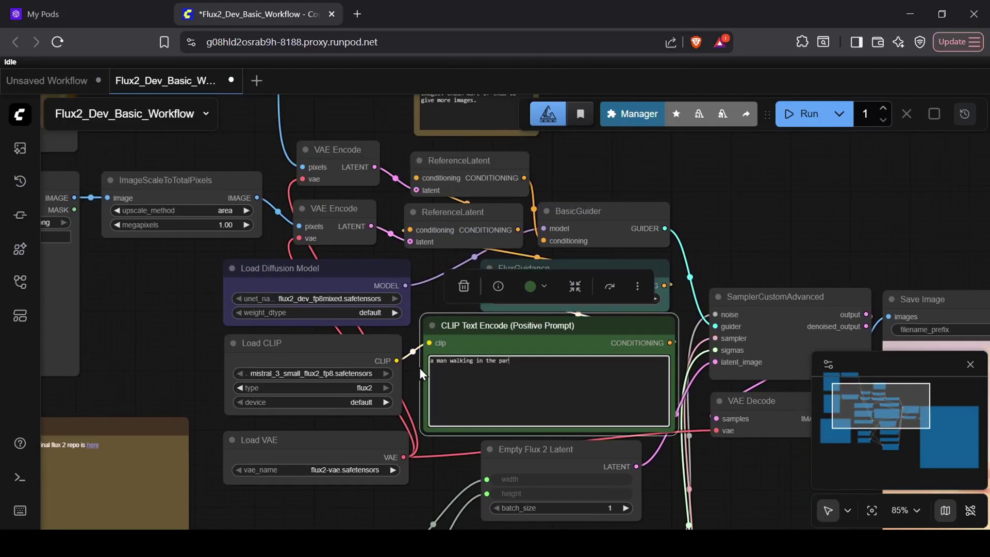
text(k with his doberman)
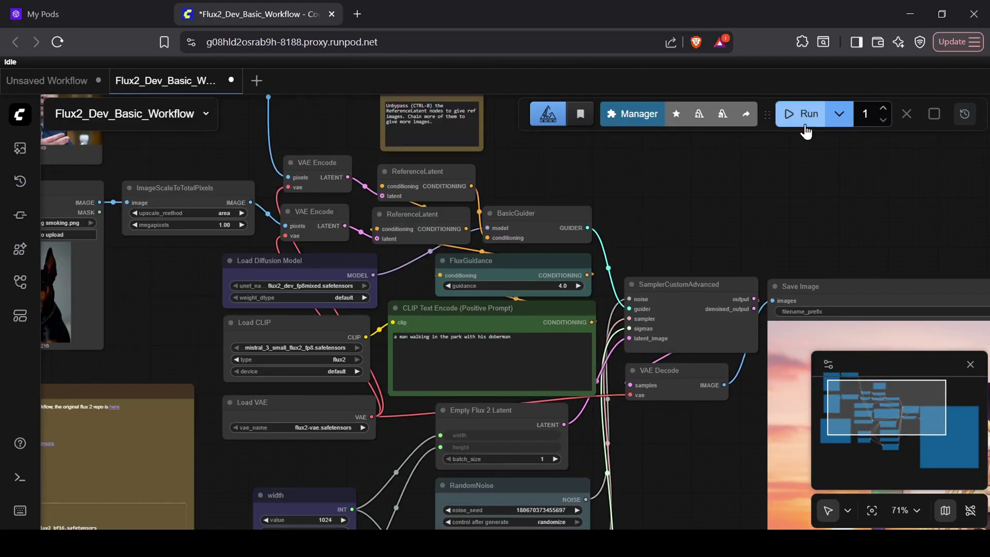
click(804, 124)
- Close the logs and zoom in on the generated doberman image
scroll(549, 376, down, 5)
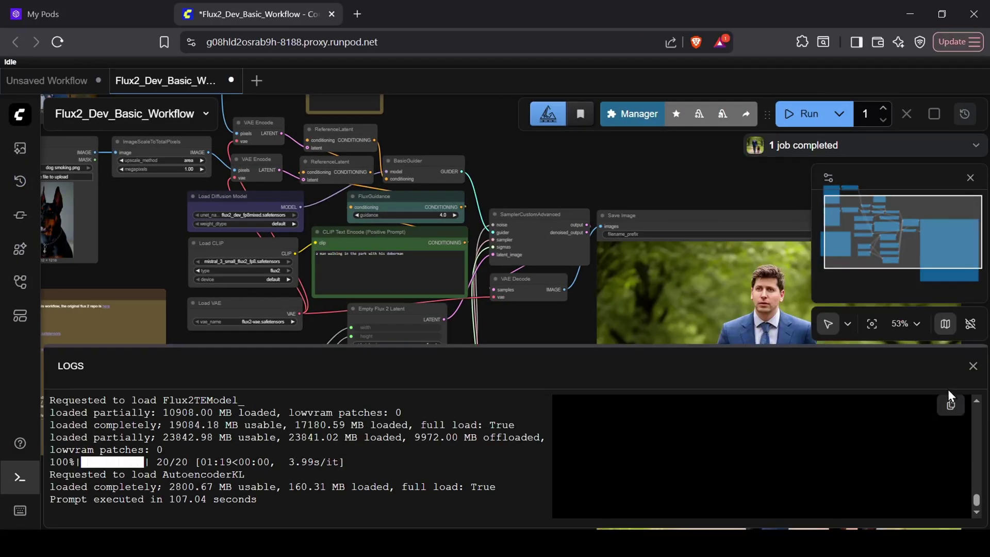
click(973, 365)
drag(553, 453, 343, 346)
scroll(656, 254, up, 3)
drag(857, 254, 886, 256)
scroll(191, 305, down, 3)
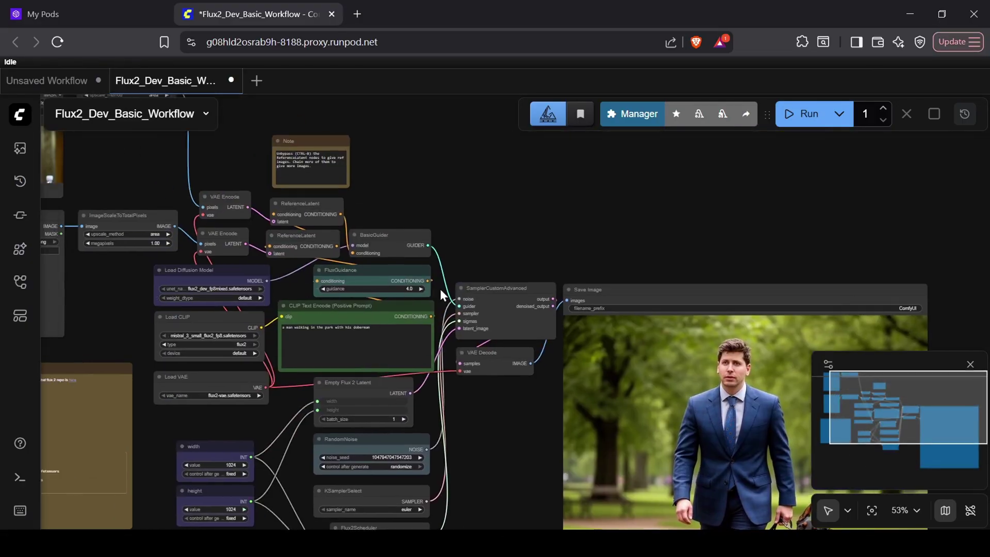
- Change the FluxGuidance guidance value from 4.0 to 6.0
scroll(423, 288, up, 5)
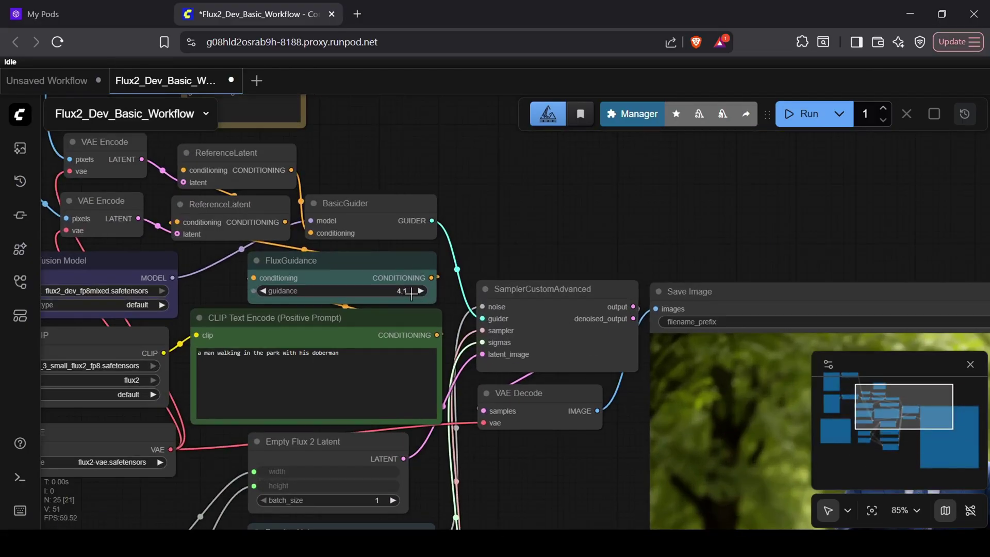
click(410, 292)
text(6)
click(619, 283)
- Run the workflow again to regenerate the man-and-doberman park image at guidance 6.0
scroll(593, 413, down, 2)
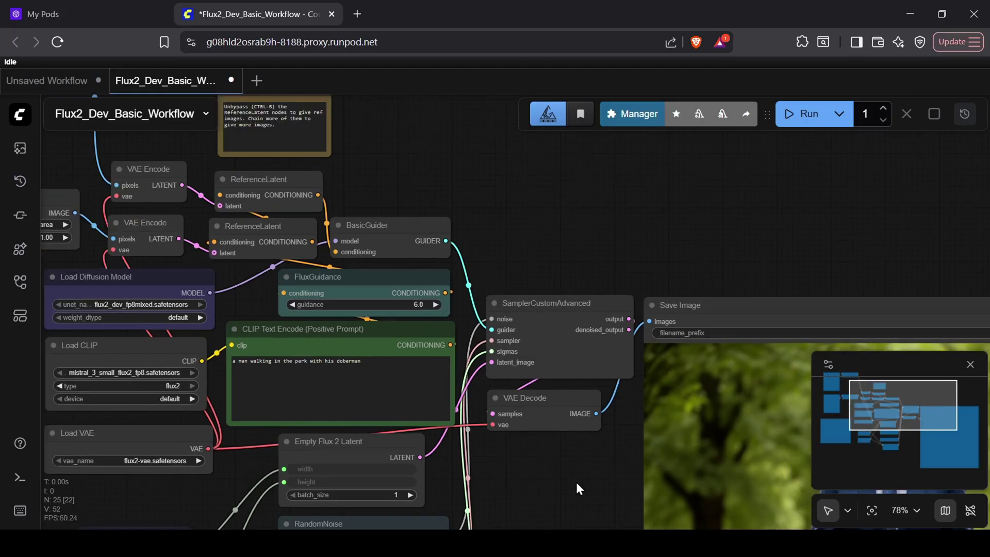
drag(577, 481, 586, 341)
scroll(586, 342, down, 2)
click(800, 115)
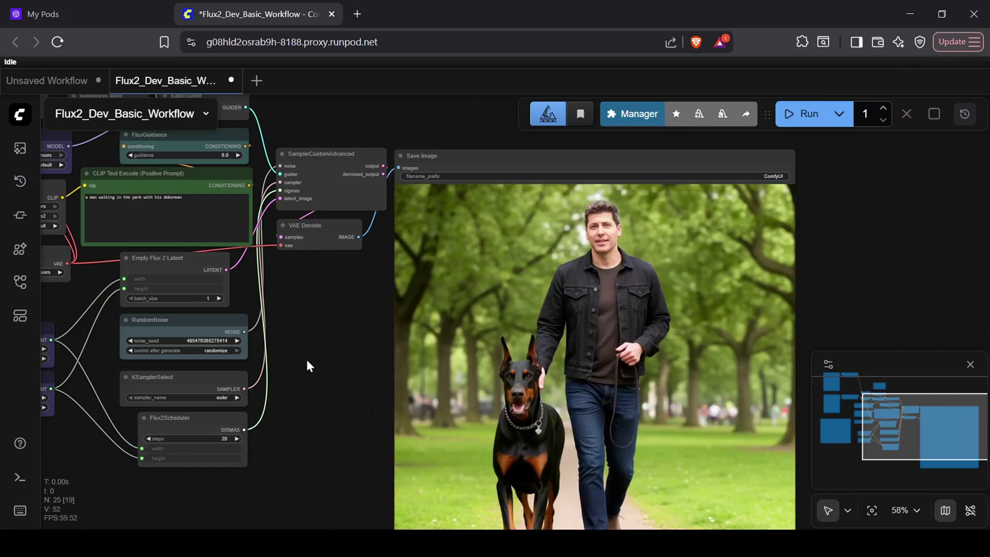
scroll(602, 207, up, 5)
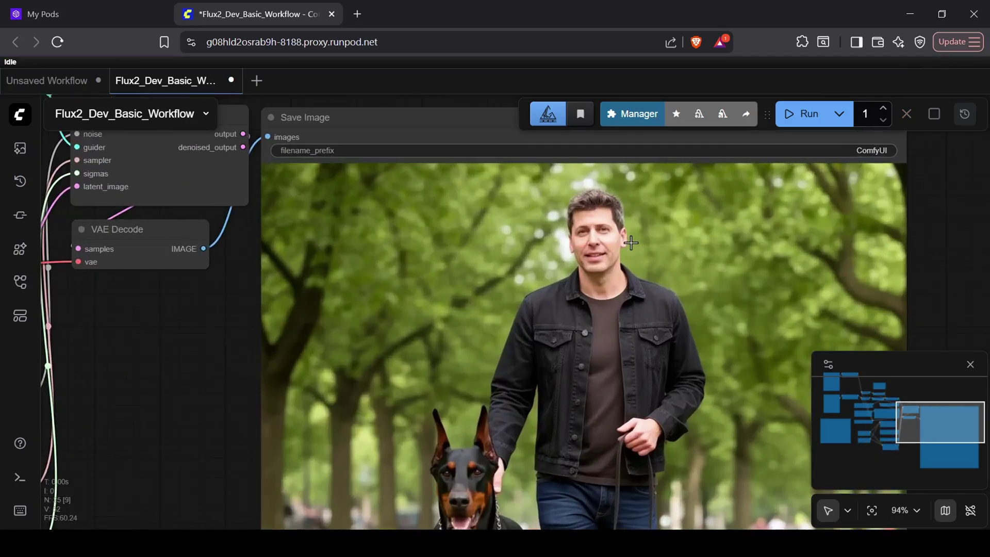
scroll(631, 247, down, 7)
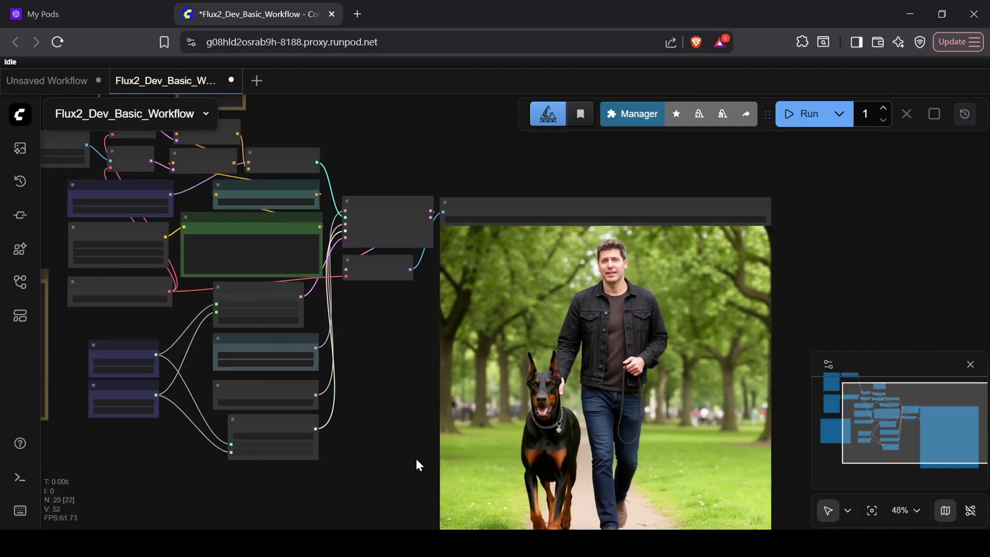
drag(416, 464, 552, 461)
- Add a Load LoRA node beside the CLIP Text Encode node
scroll(552, 461, up, 1)
drag(341, 337, 403, 309)
scroll(258, 235, up, 3)
double_click(257, 233)
scroll(546, 302, down, 5)
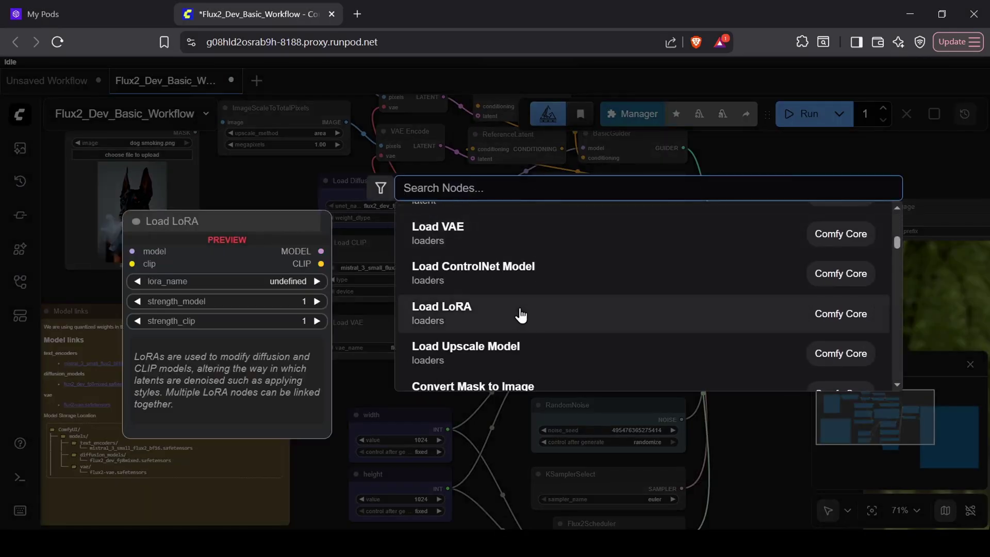
click(511, 311)
drag(344, 239, 540, 272)
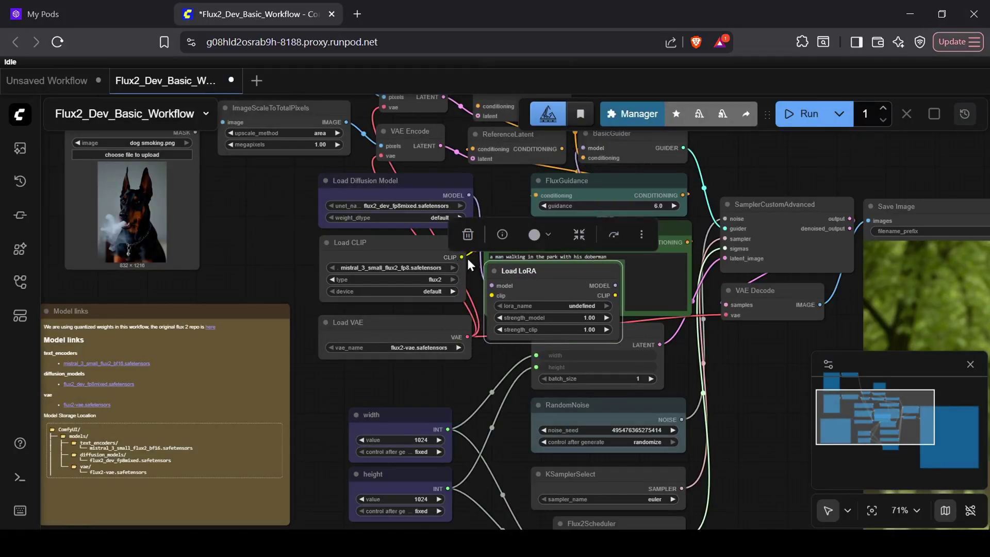
click(504, 227)
drag(542, 234, 616, 222)
drag(521, 270, 523, 369)
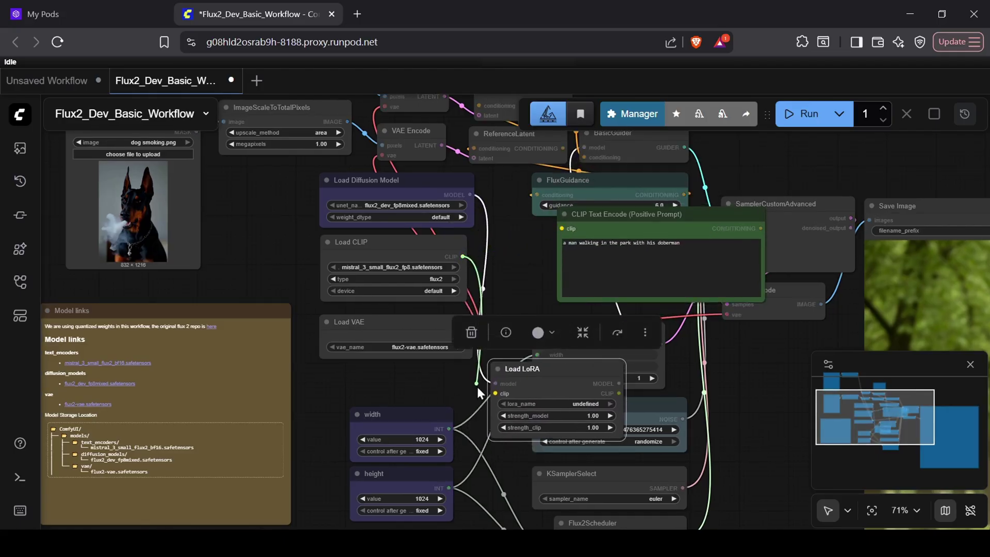
- Route the CLIP loader through Load LoRA into CLIP Text Encode and tidy the nearby width/height nodes
drag(479, 393, 495, 393)
drag(620, 394, 604, 311)
drag(562, 231, 563, 231)
drag(619, 214, 574, 229)
drag(475, 381, 449, 433)
drag(438, 308, 424, 352)
drag(559, 272, 393, 277)
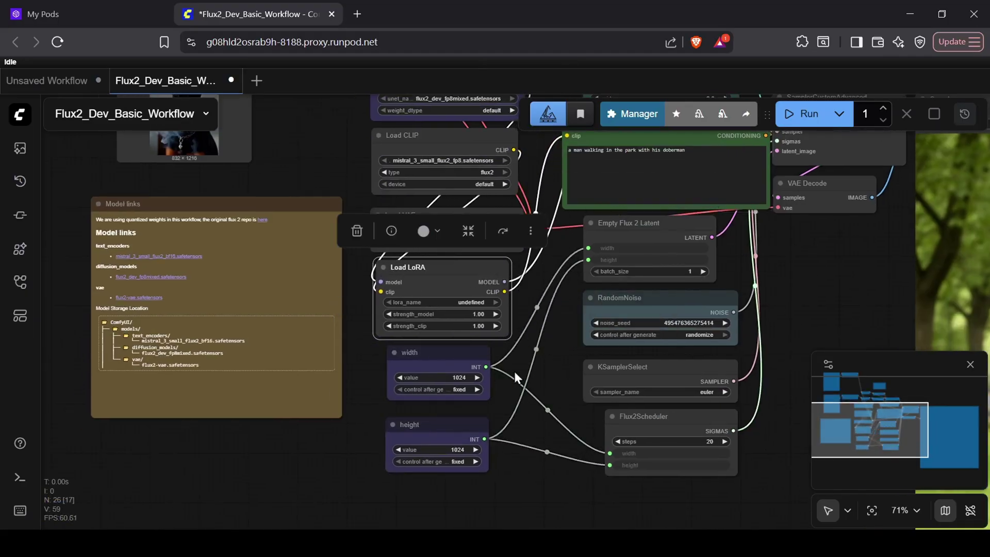
drag(533, 364, 495, 412)
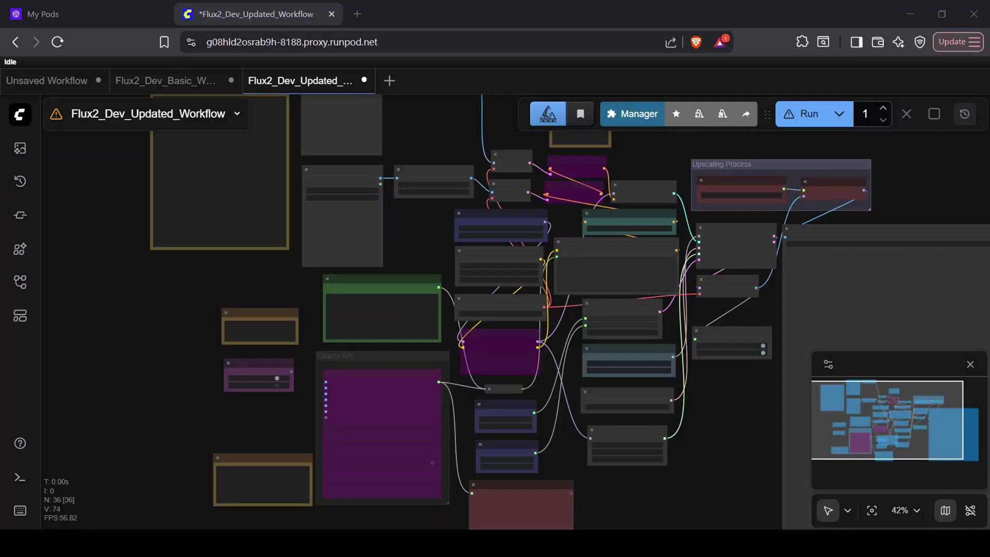
- Un-bypass the Ollama API node so it is active again
scroll(551, 413, up, 2)
scroll(521, 307, up, 6)
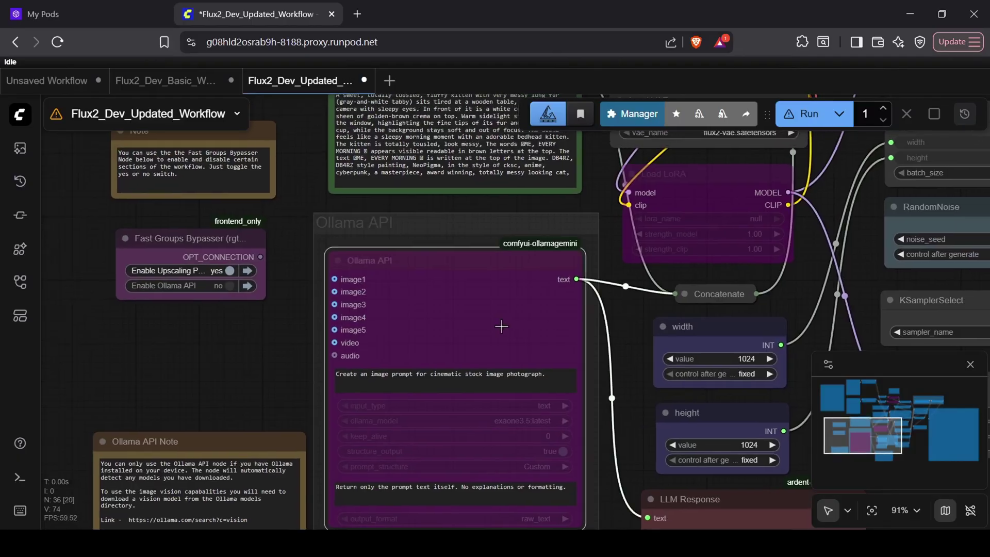
right_click(493, 254)
click(568, 441)
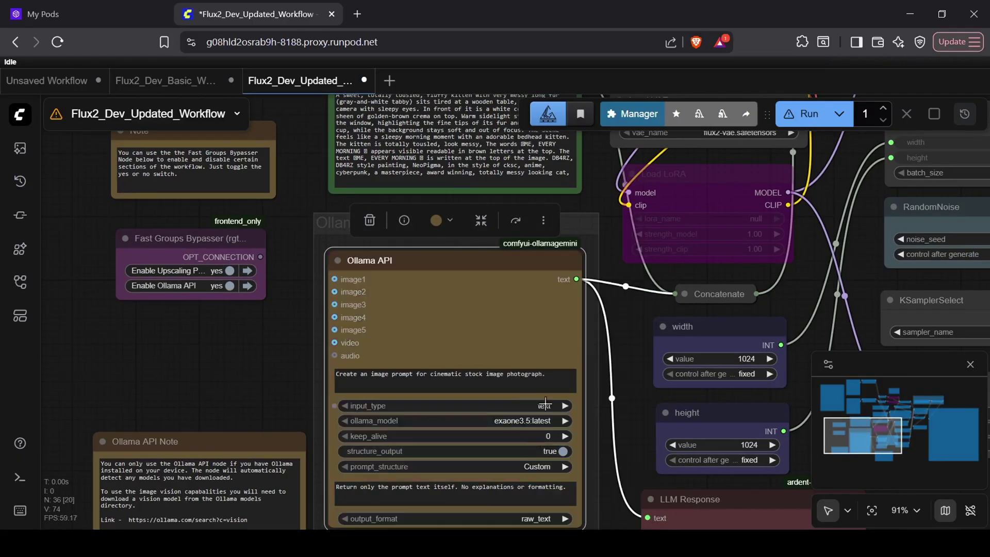
drag(557, 405, 622, 385)
- Delete all existing text from the Positive Prompt node
scroll(621, 384, up, 4)
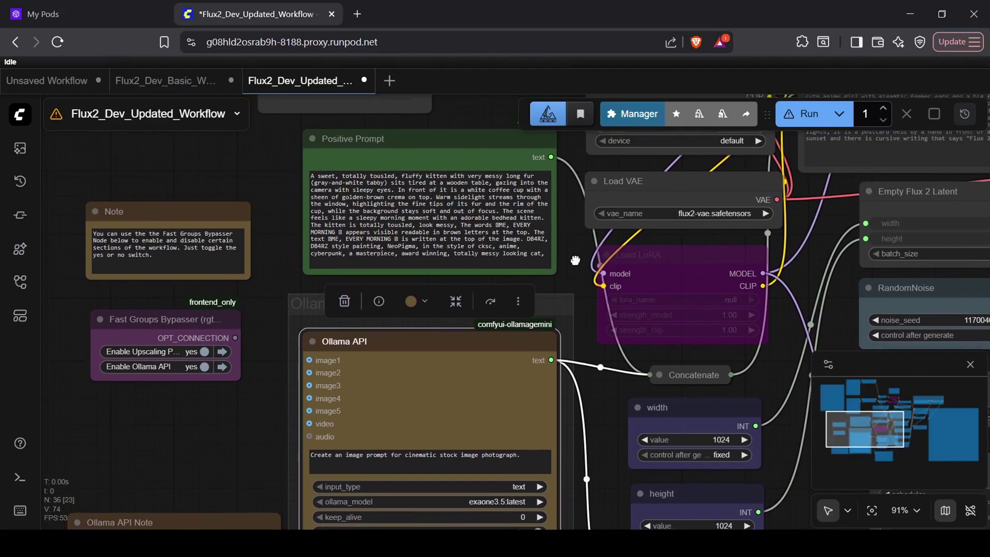
scroll(576, 261, up, 2)
drag(554, 295, 313, 217)
key(BackSpace)
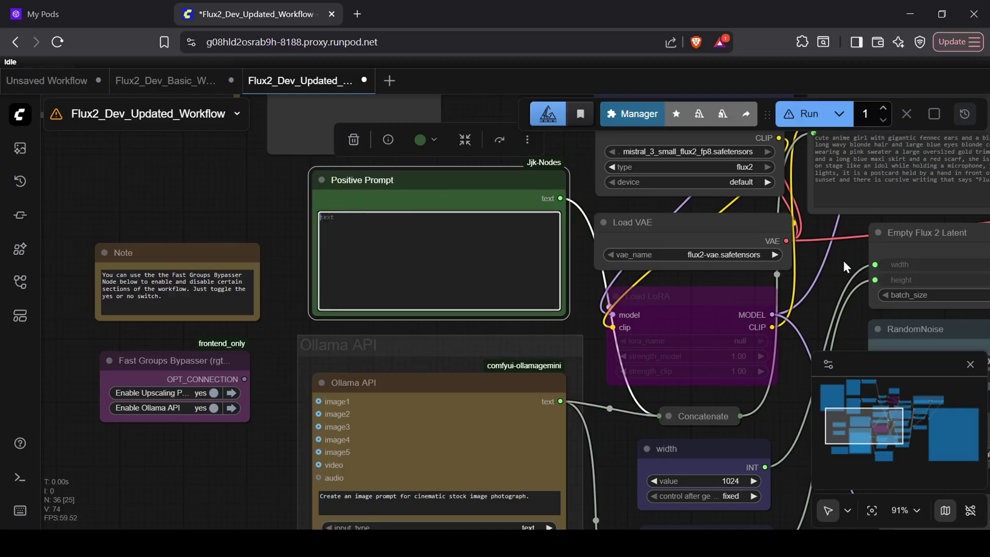
- Pan across the Upscaling Process group and the BasicScheduler sampler settings to inspect them
scroll(934, 205, down, 4)
drag(932, 197, 742, 272)
scroll(648, 286, up, 7)
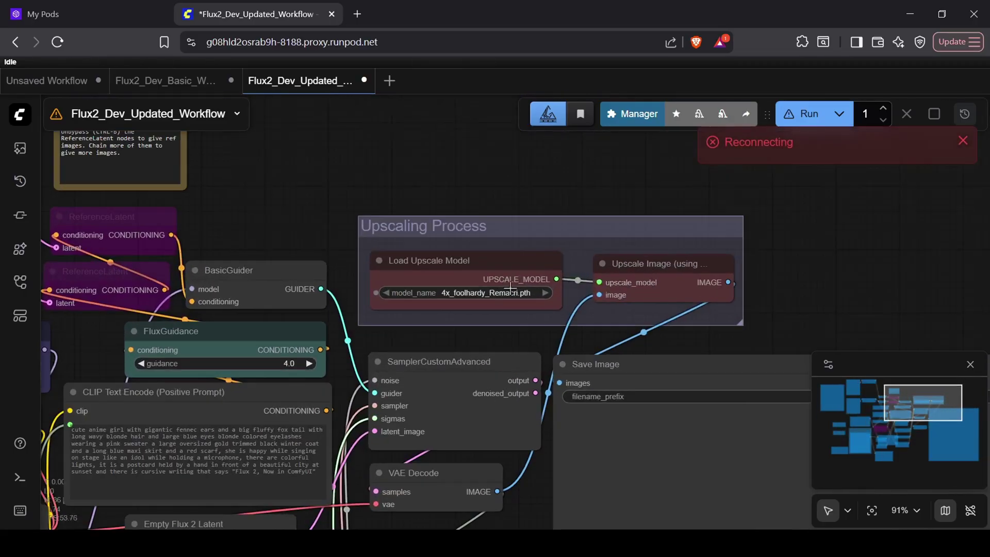
scroll(550, 340, down, 6)
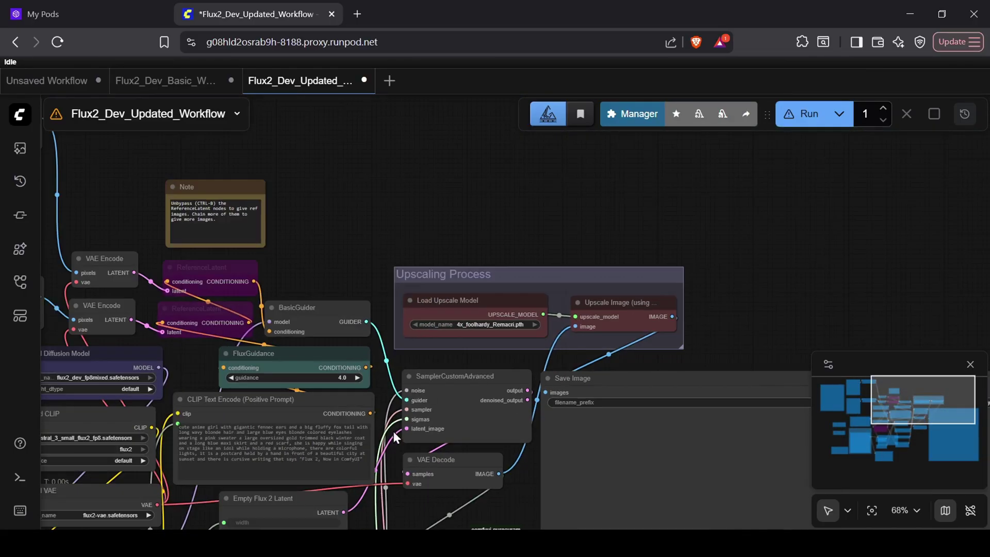
drag(390, 400, 508, 261)
scroll(464, 429, up, 4)
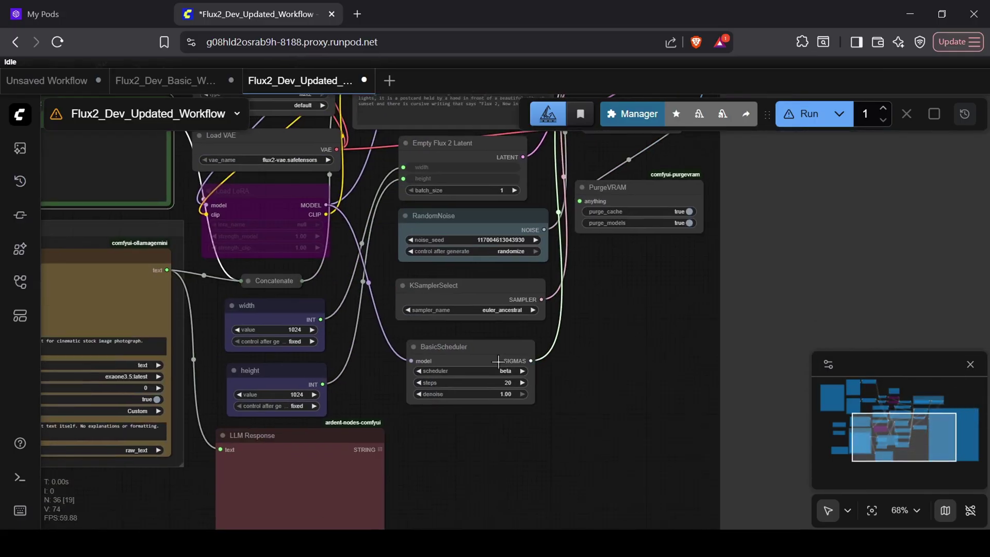
drag(464, 429, 464, 401)
scroll(459, 428, up, 5)
drag(462, 435, 550, 434)
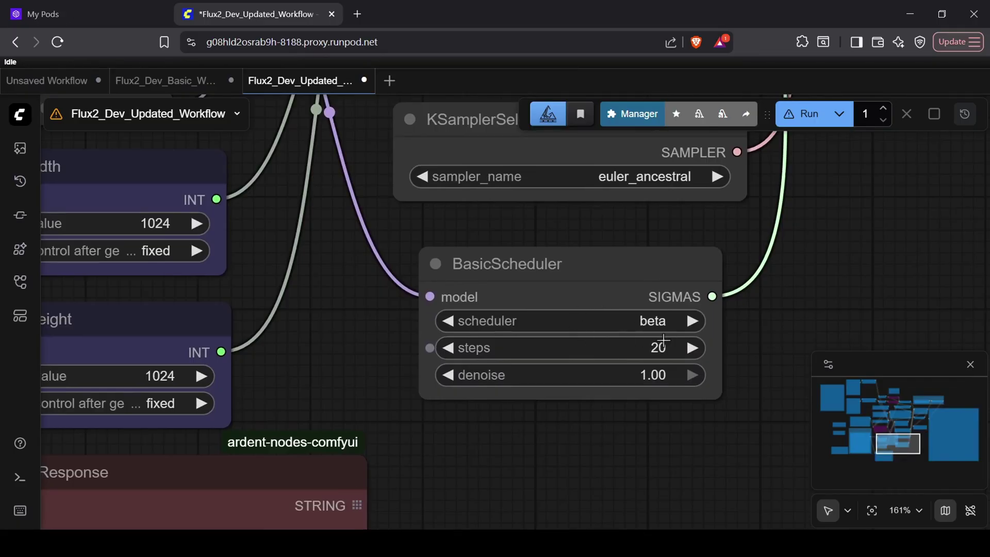
scroll(378, 384, down, 8)
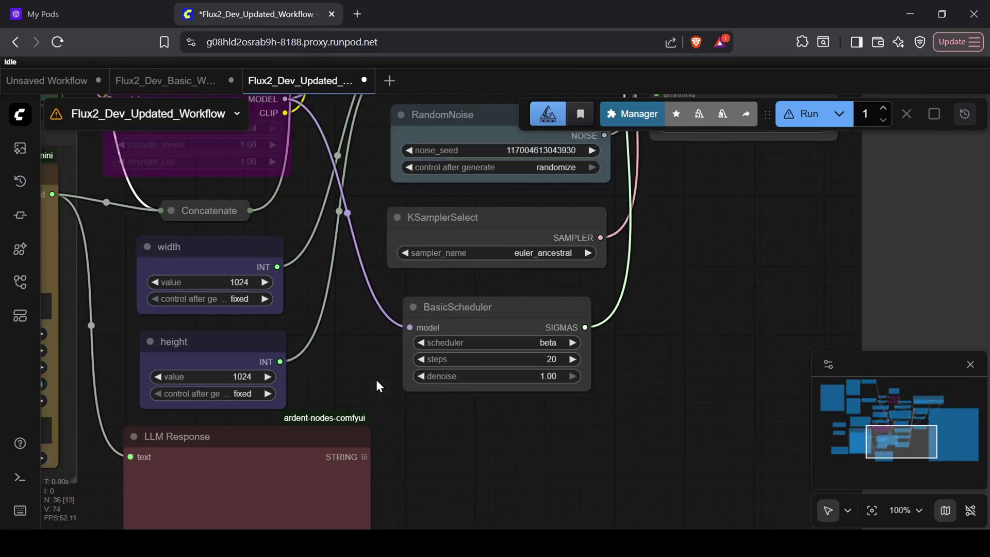
drag(369, 387, 574, 433)
scroll(571, 430, down, 4)
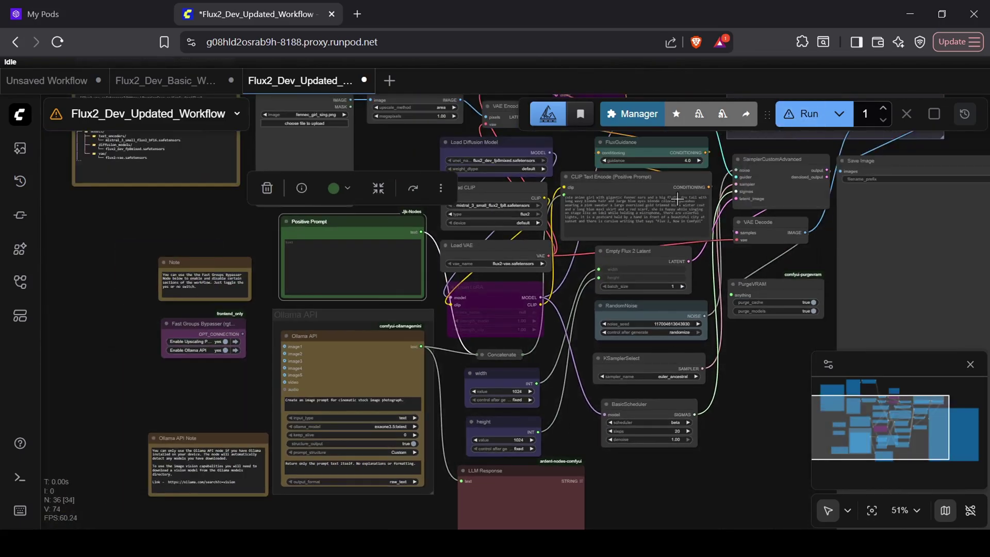
- Queue the workflow with Ctrl+Enter and check the Ollama-written prompt in the LLM Response node
key(ctrl+Return)
drag(578, 335, 597, 294)
scroll(599, 361, down, 2)
scroll(601, 388, up, 3)
scroll(596, 455, up, 5)
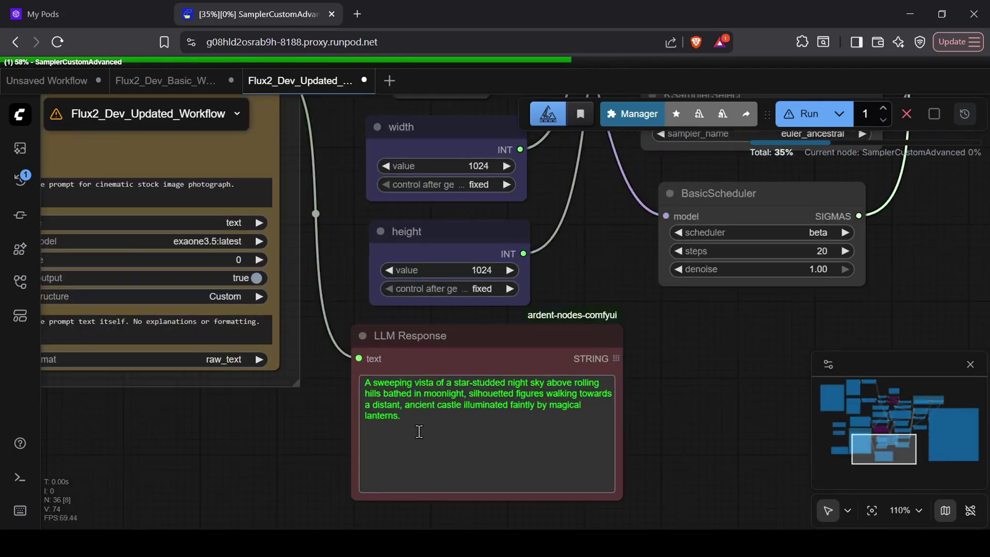
scroll(416, 428, up, 2)
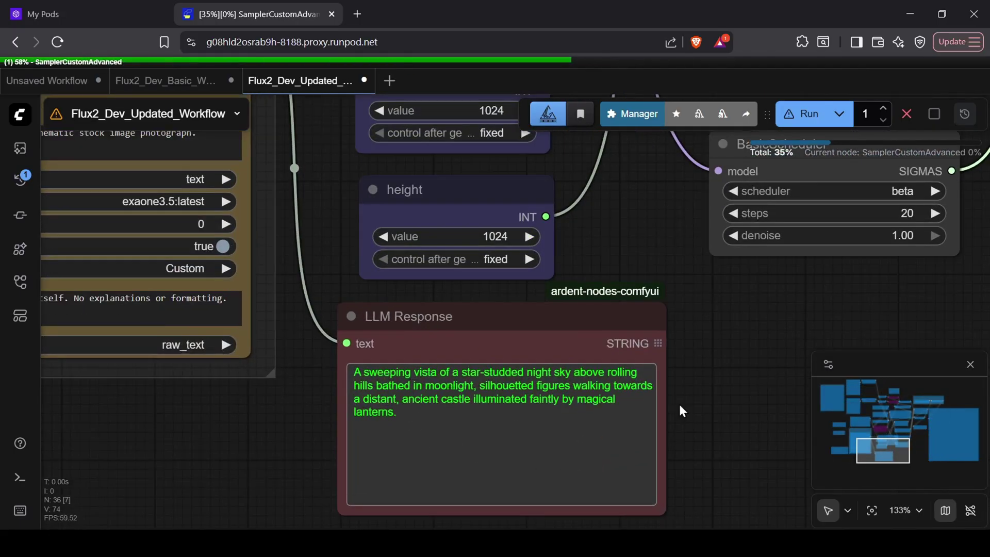
scroll(681, 408, down, 6)
drag(740, 365, 607, 419)
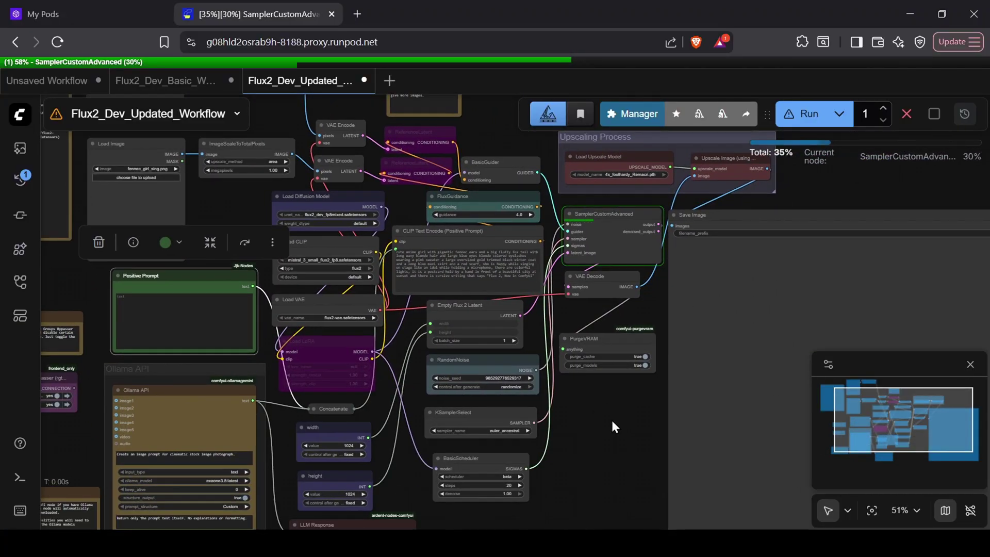
- Follow progress in the Logs panel, then view the generated 4096×4096 moonlit castle image
click(25, 484)
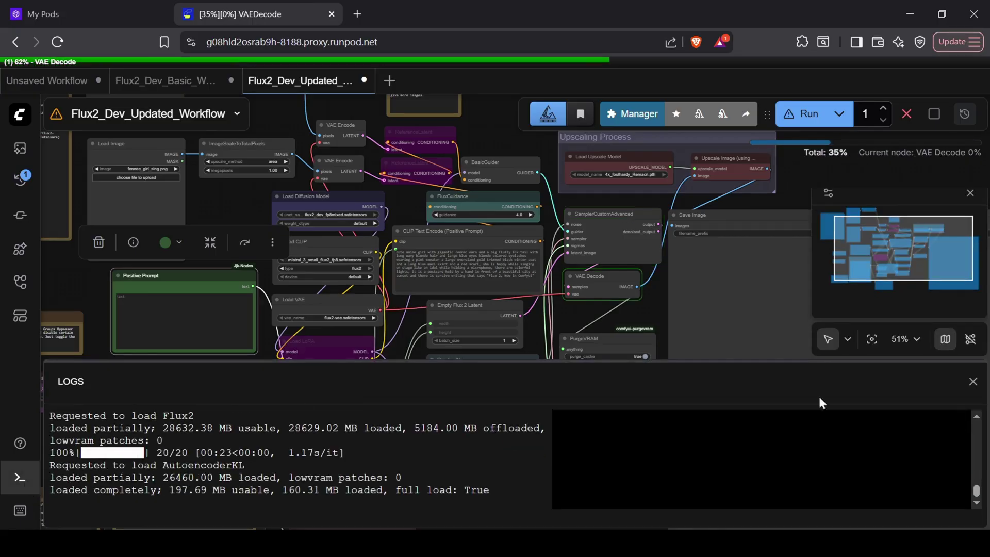
click(973, 385)
drag(619, 425, 395, 331)
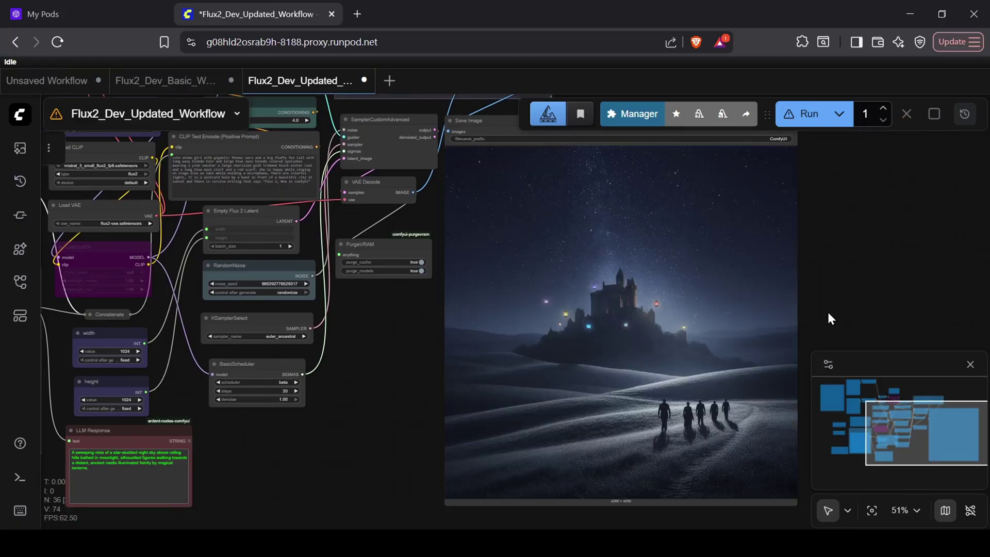
scroll(827, 320, up, 2)
drag(820, 316, 877, 294)
scroll(872, 293, down, 2)
drag(440, 302, 420, 348)
scroll(420, 347, down, 2)
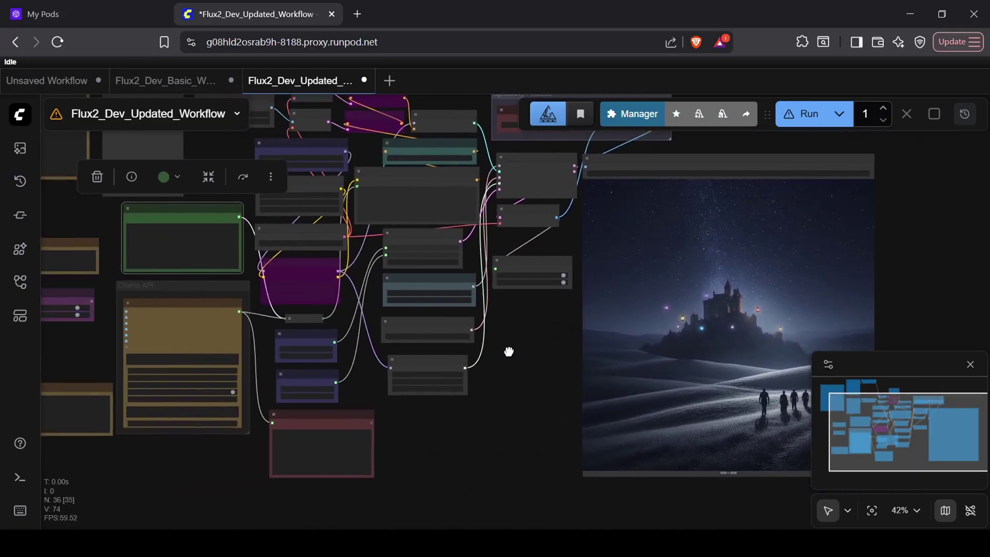
scroll(511, 359, up, 2)
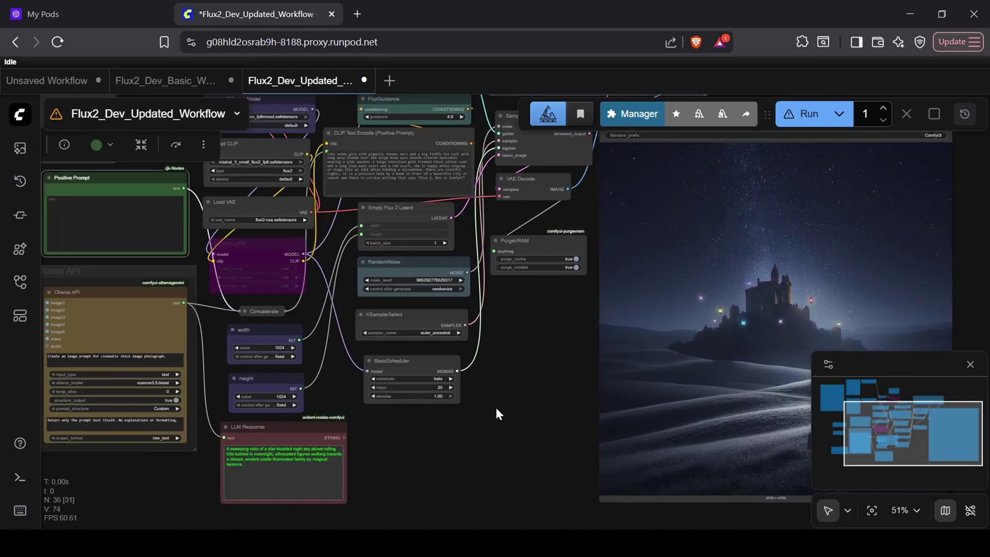
drag(498, 413, 828, 376)
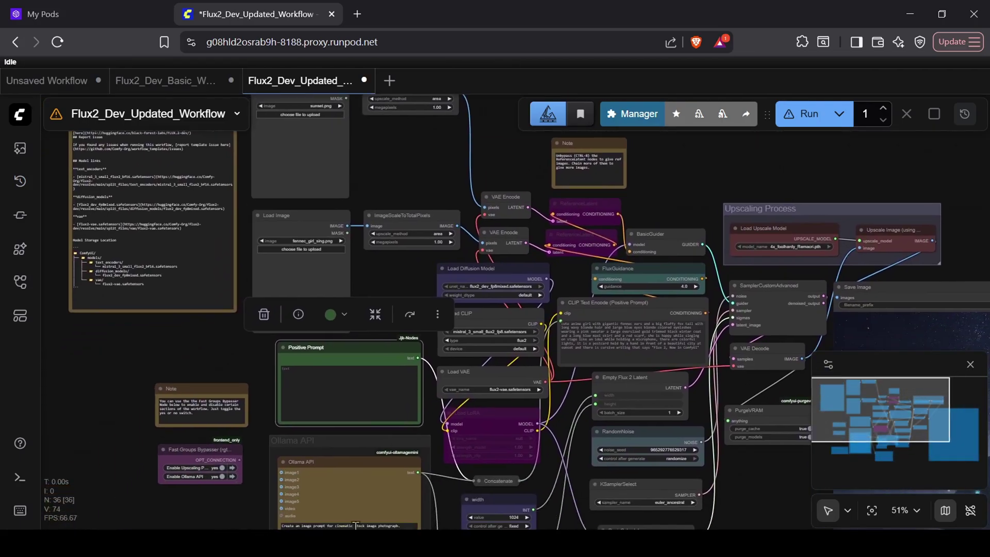